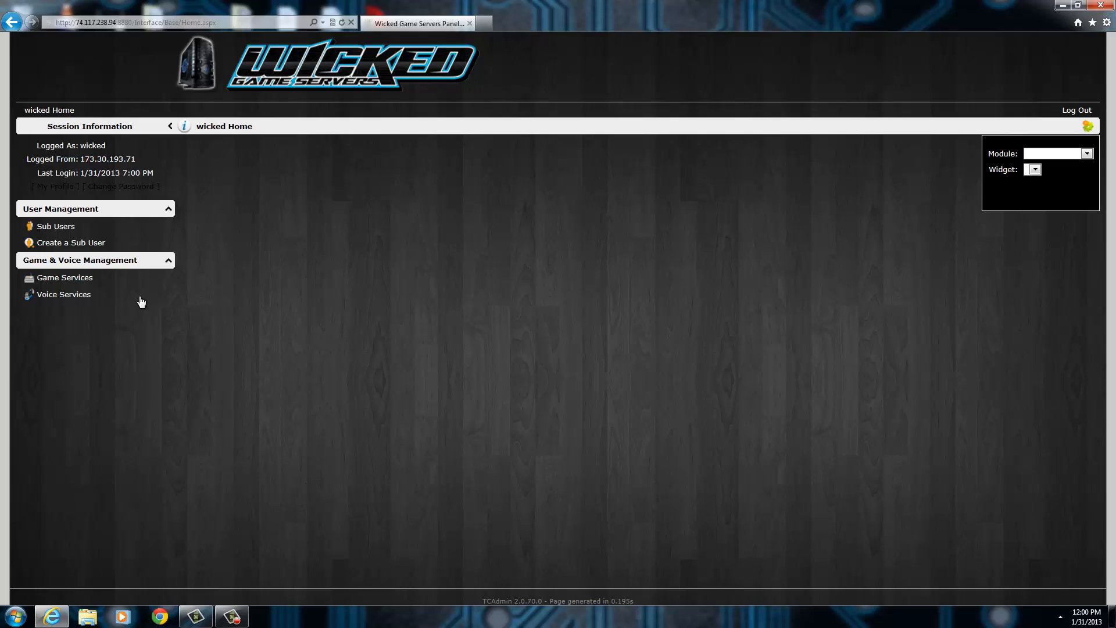
Open the file manager of the 35-slot rFactor game service and browse to the GameData\Vehicles folder.
left_click(48, 284)
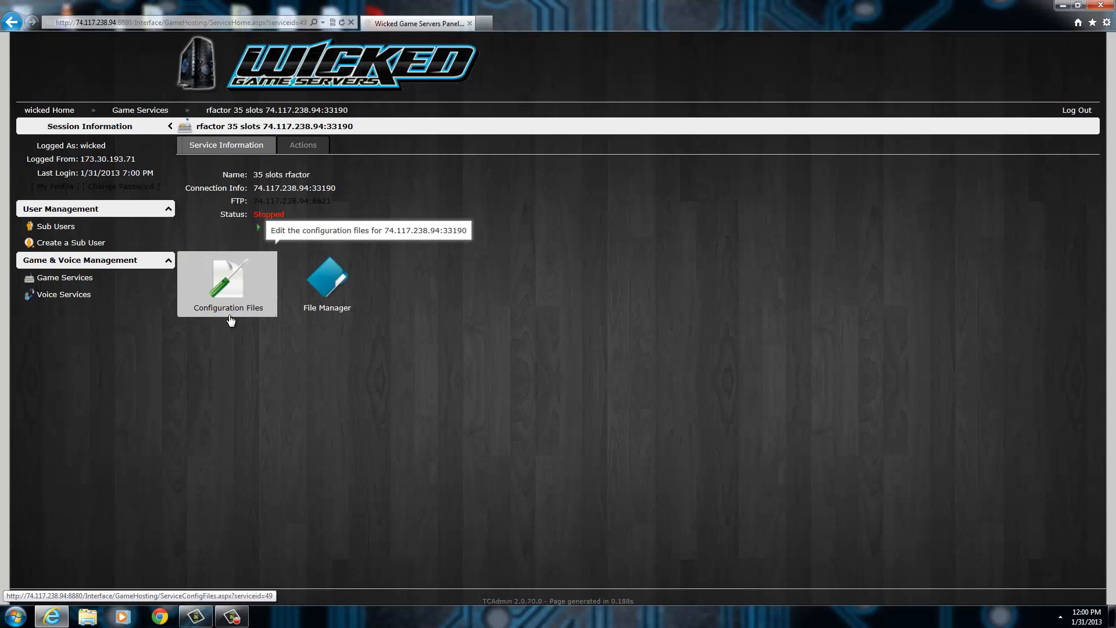
left_click(336, 312)
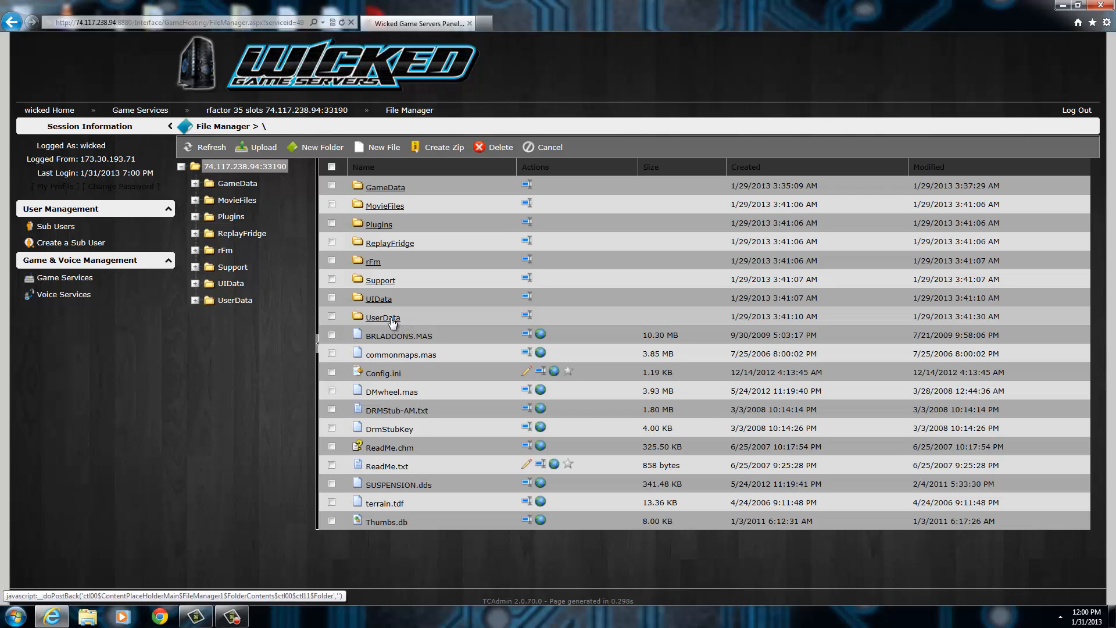
left_click(385, 188)
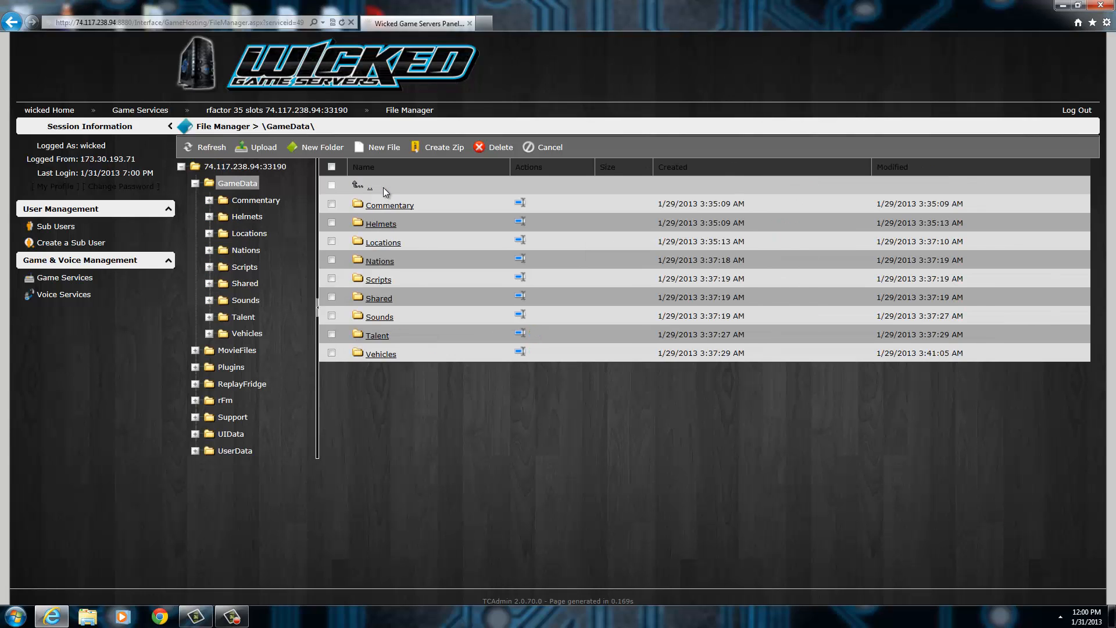
left_click(379, 355)
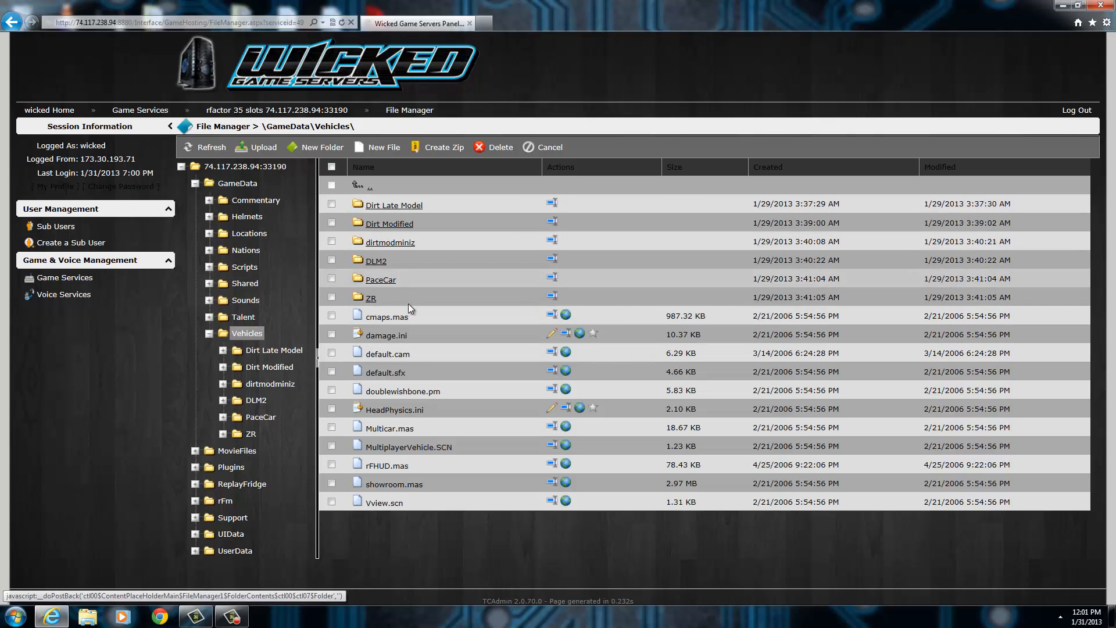
Go back to GameData and look through the track folders inside Locations.
left_click(226, 184)
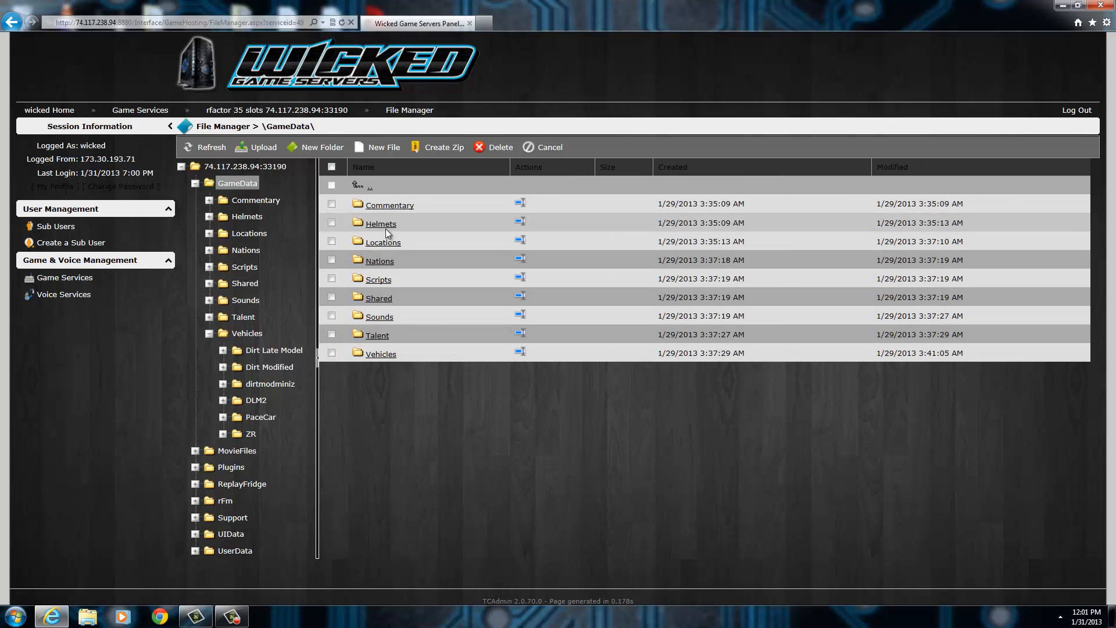
left_click(383, 241)
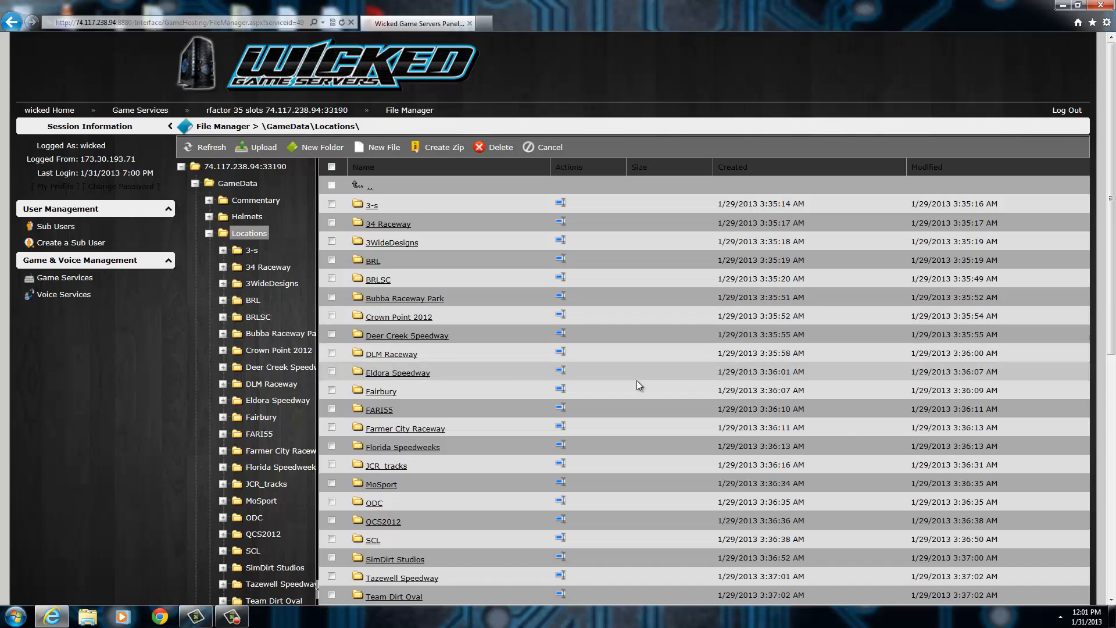
scroll(532, 365, "down", 5)
scroll(533, 400, "up", 3)
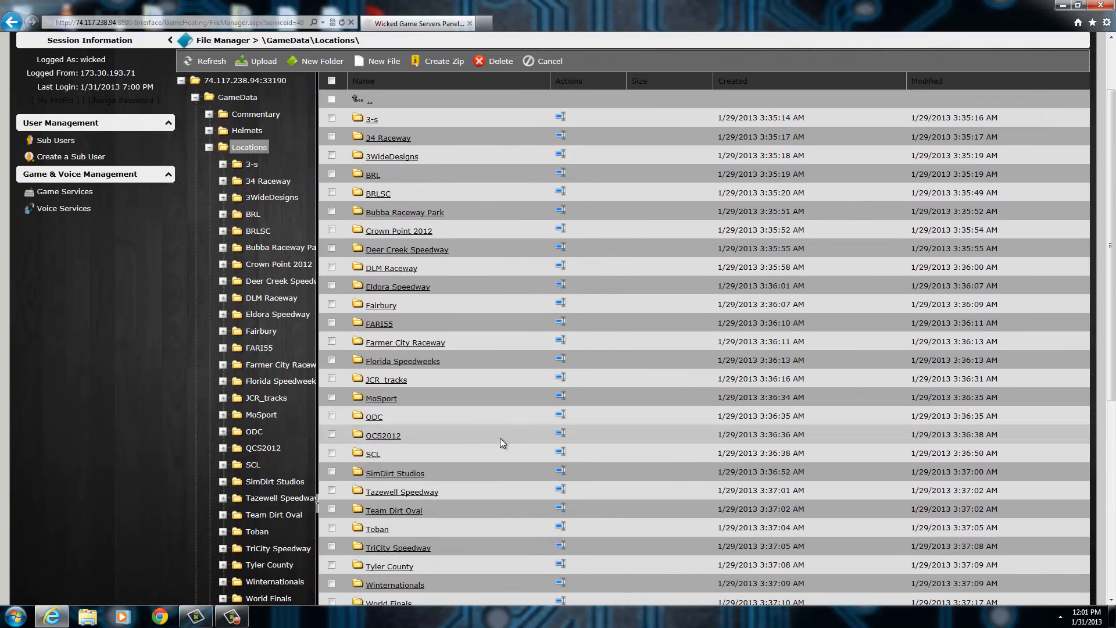
scroll(475, 438, "up", 2)
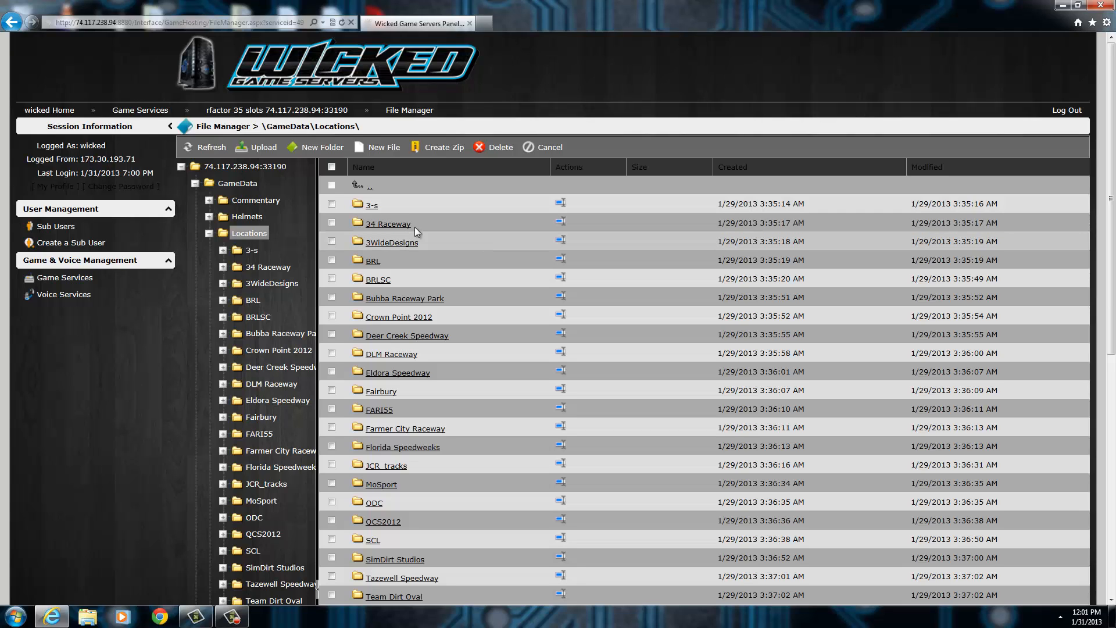
View the mod files in the rFm folder under the server root and return to the root.
left_click(223, 169)
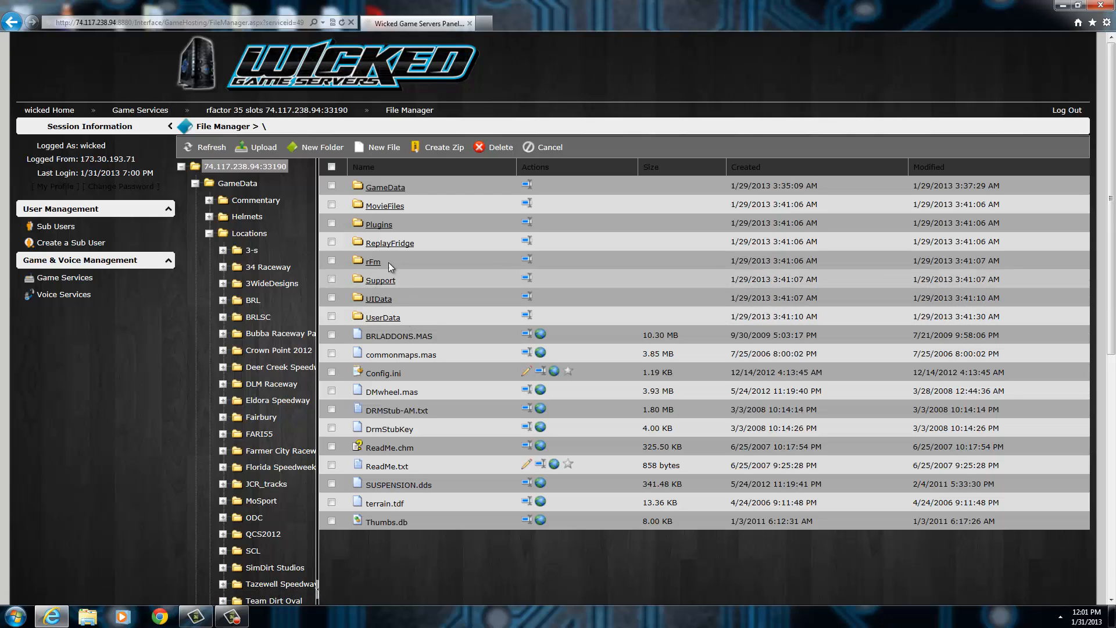
left_click(371, 262)
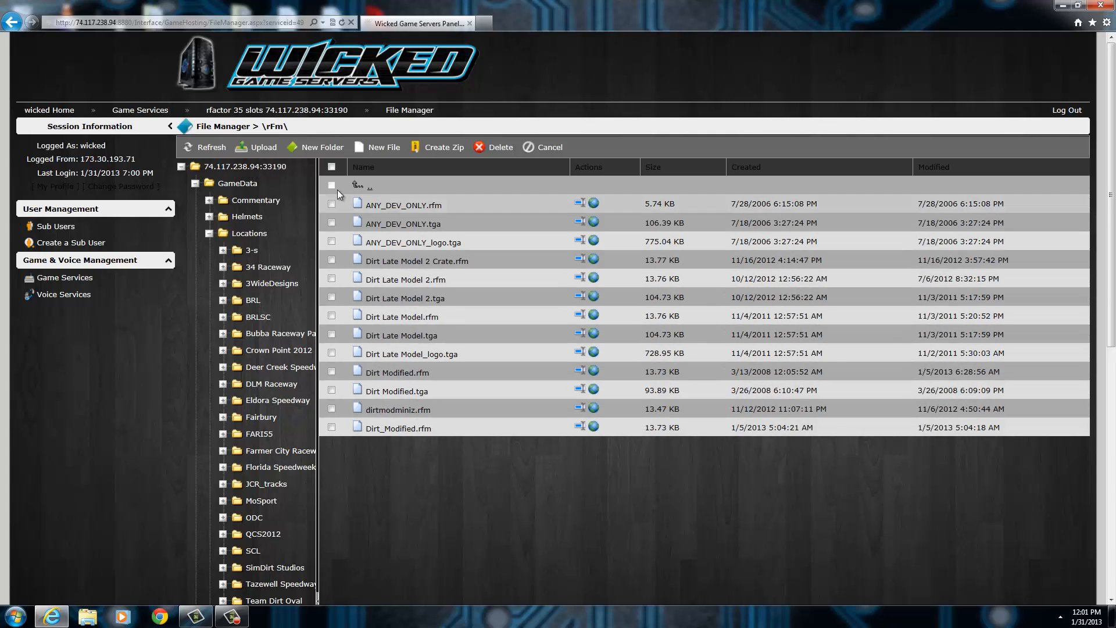
left_click(222, 167)
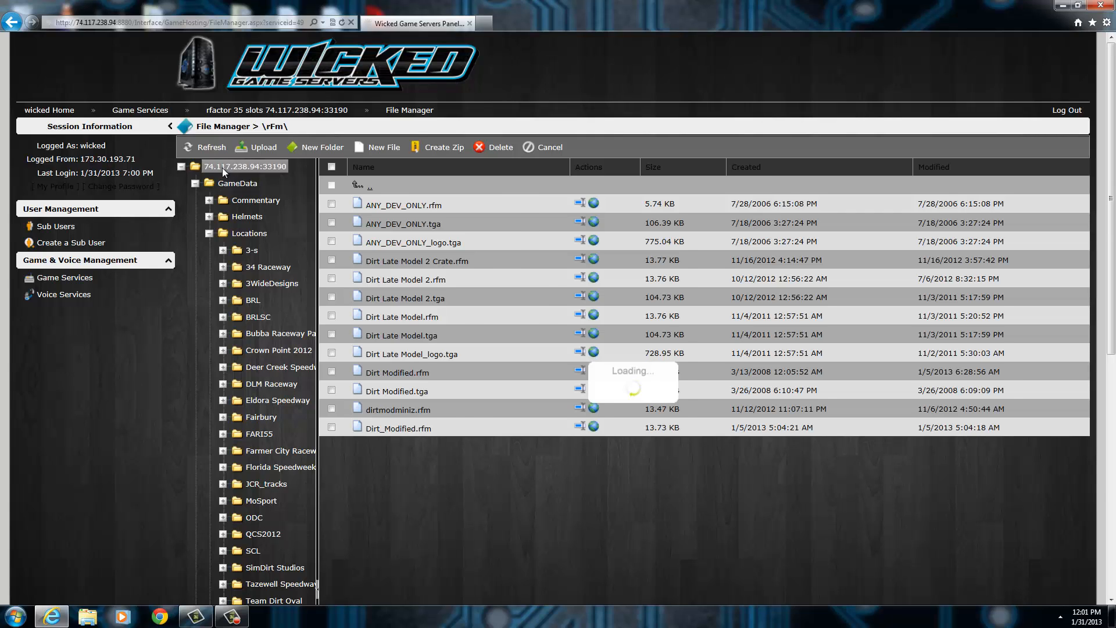
Open UserData\DedicatedServer\Multiplayer.ini from the rFactor service's configuration files in the text editor.
left_click(290, 110)
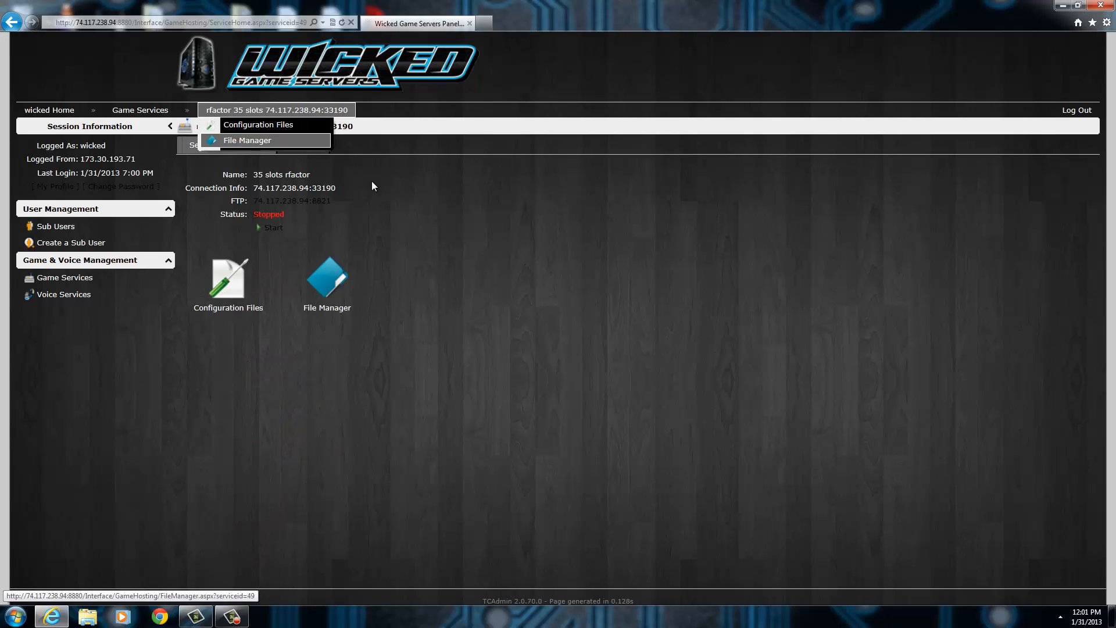
left_click(230, 308)
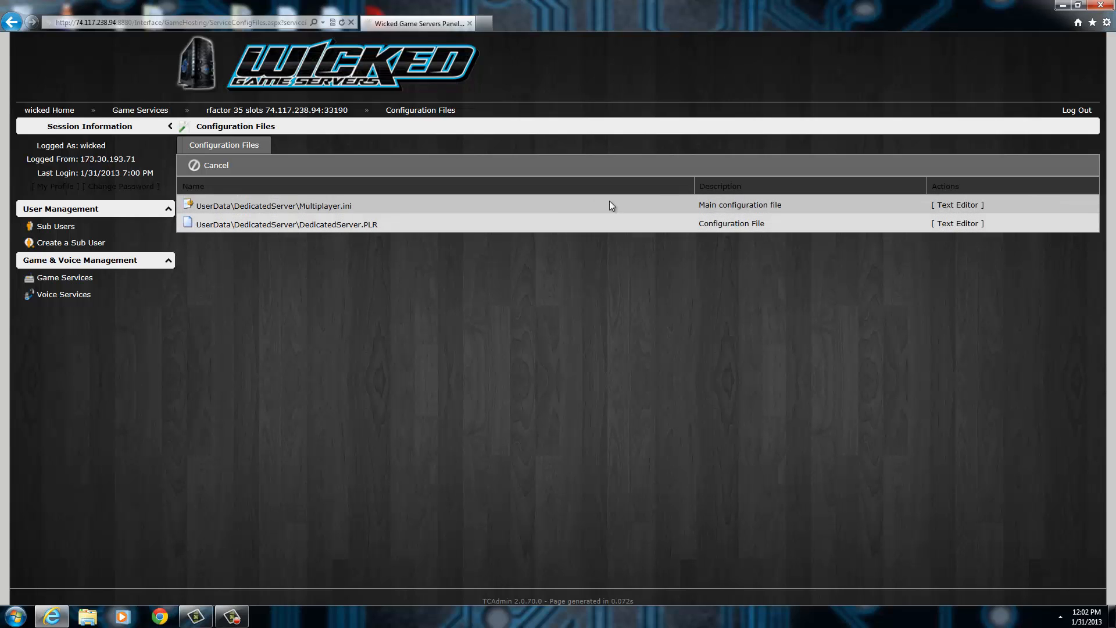
left_click(966, 207)
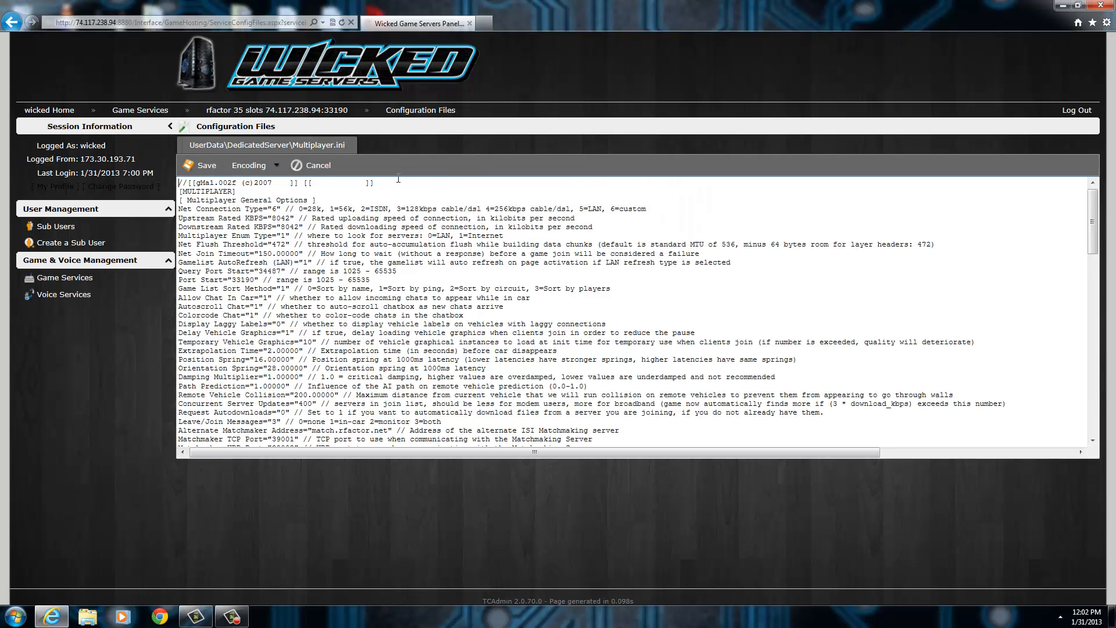
Set the Default Game Name value under Multiplayer Server Options to "GAME NAME HERE".
left_click(361, 197)
scroll(224, 212, "down", 8)
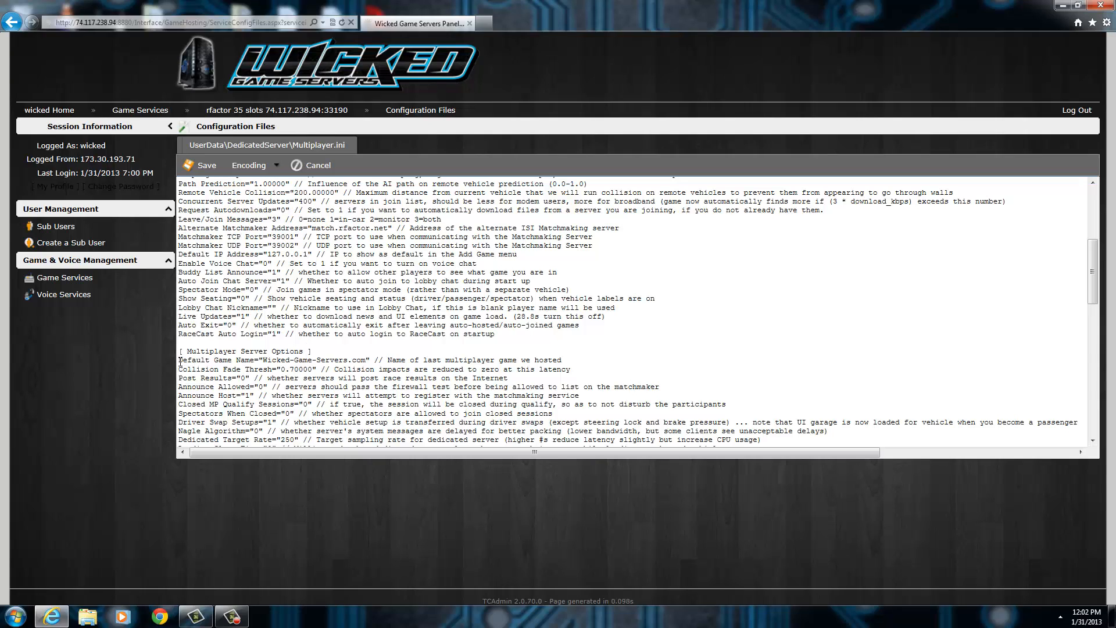
left_click_drag(180, 361, 277, 363)
left_click(368, 359)
left_click_drag(366, 360, 265, 362)
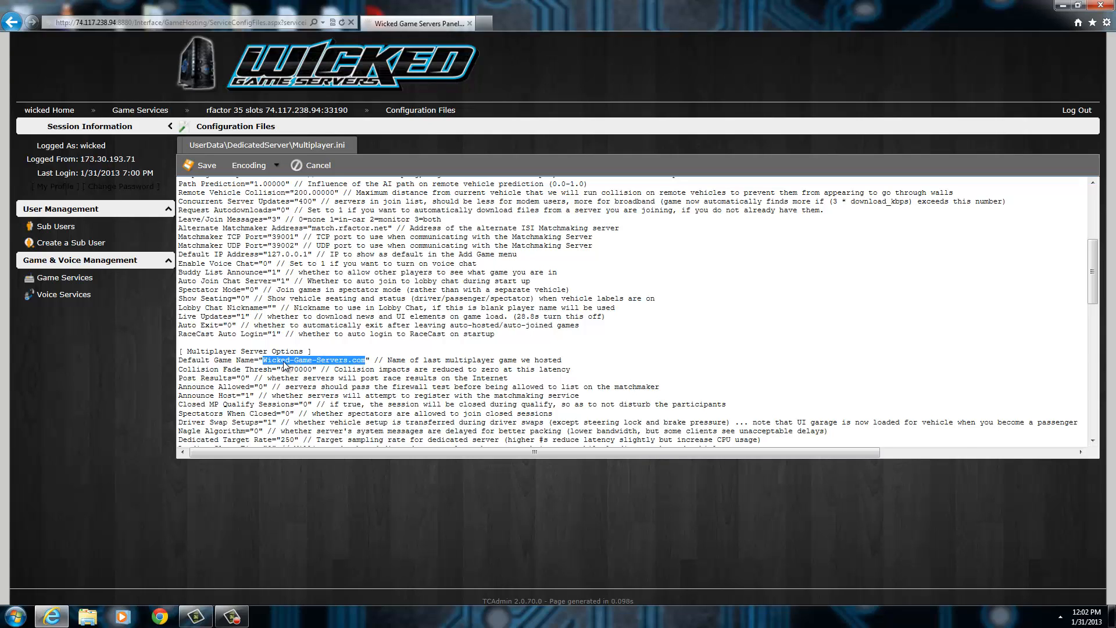
type("GAME NAME GHERE")
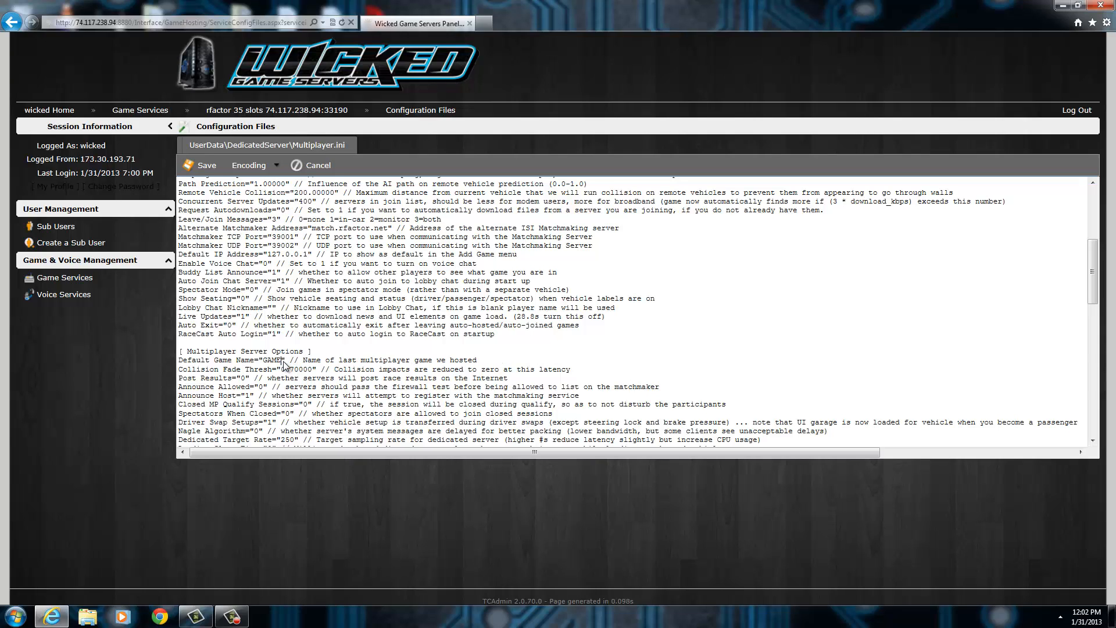
key("BackSpace")
key("BackSpace")
key("BackSpace")
key("BackSpace")
key("BackSpace")
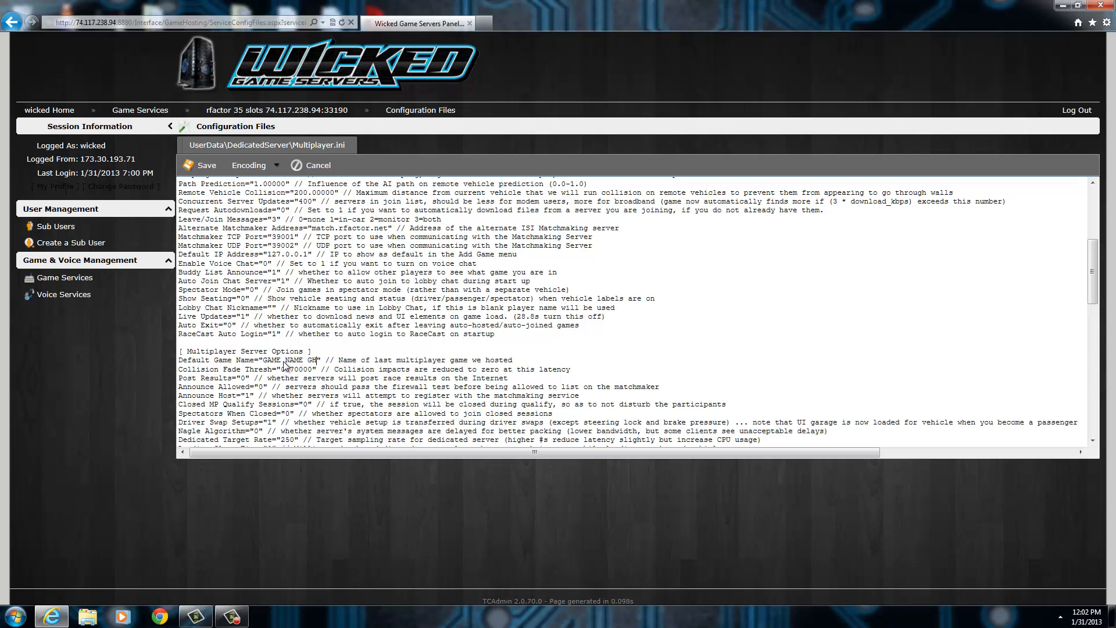
type("HERE")
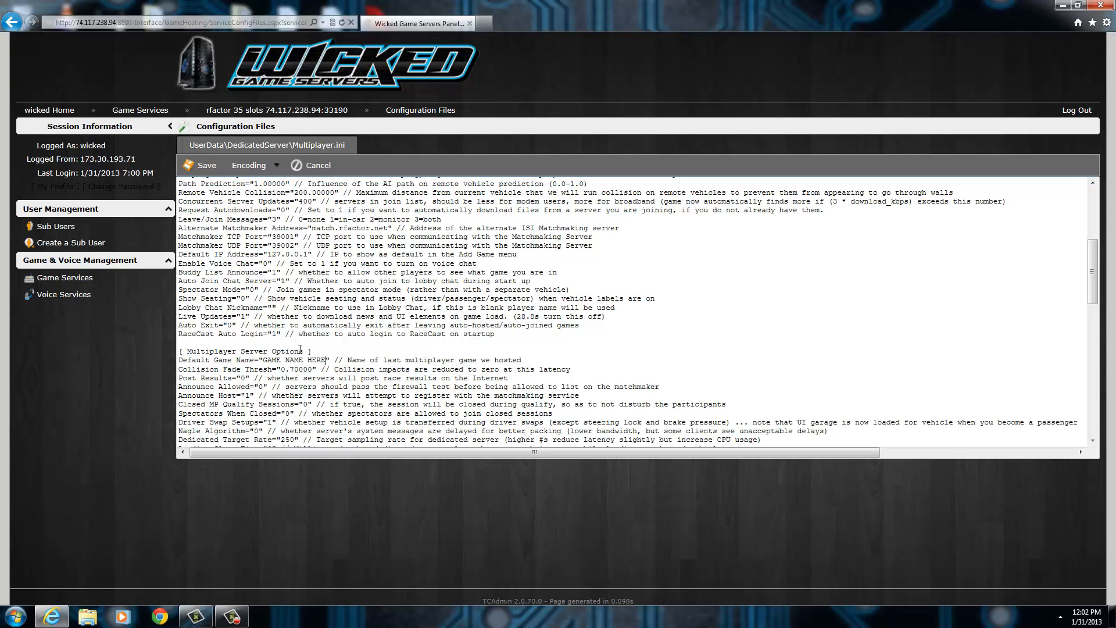
Examine the multiplayer server options, from the mismatch and driving aid settings down to the voting and admin password entries.
scroll(427, 334, "down", 3)
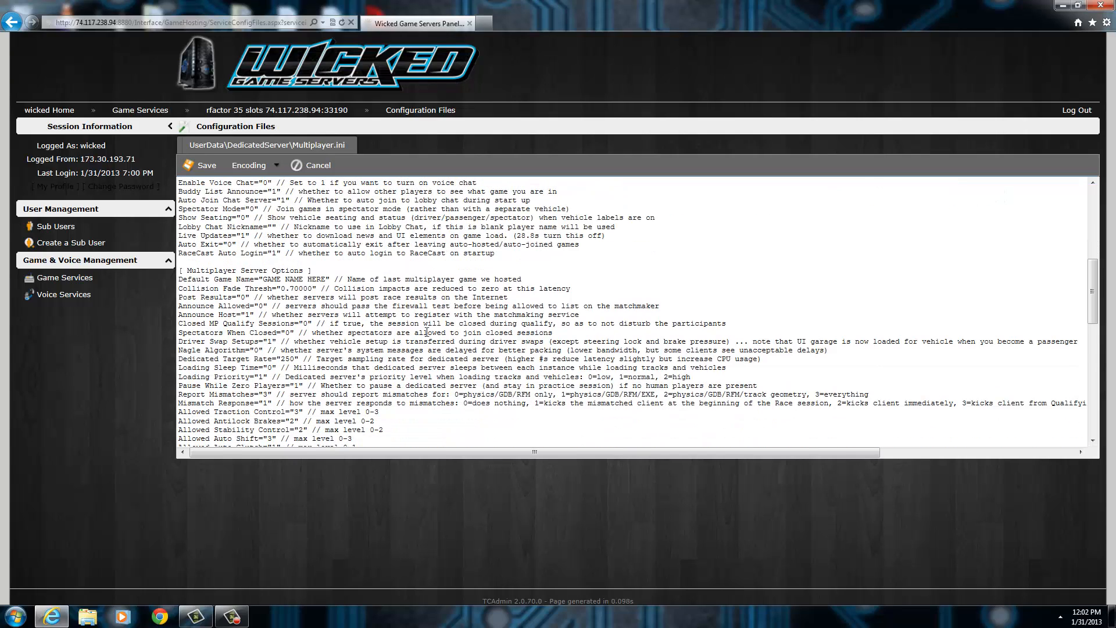
scroll(331, 295, "up", 7)
scroll(331, 309, "down", 15)
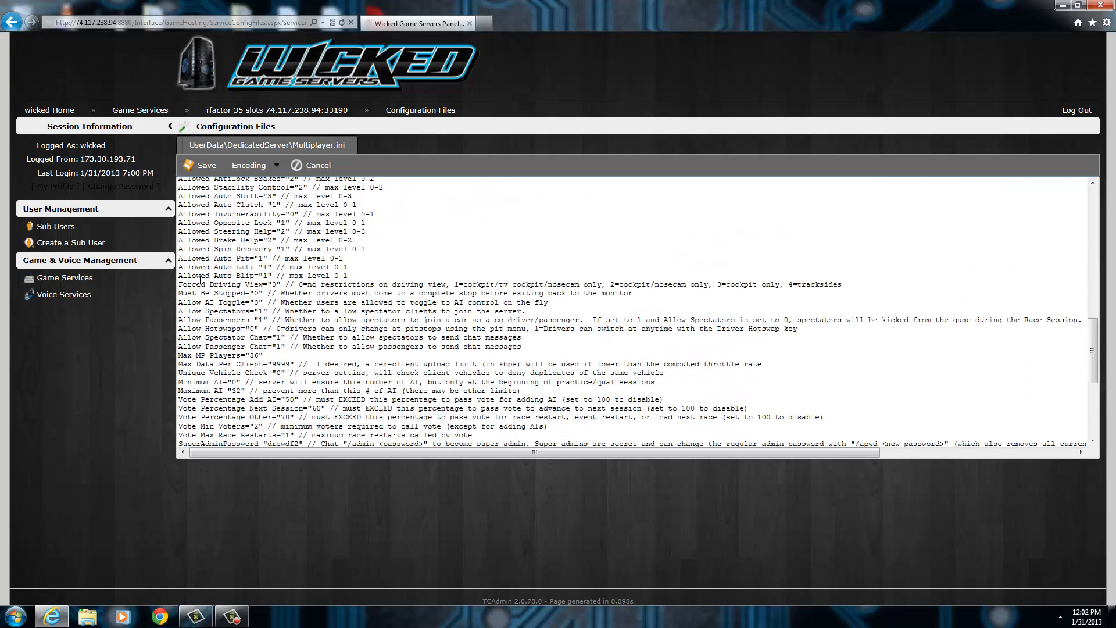
scroll(232, 308, "up", 6)
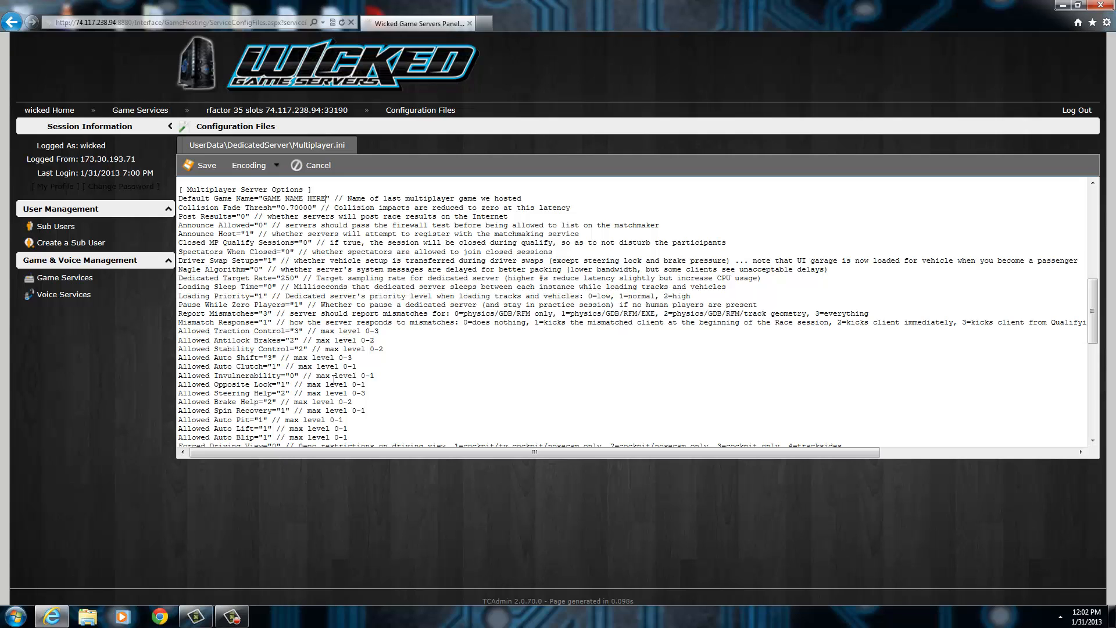
scroll(218, 331, "up", 2)
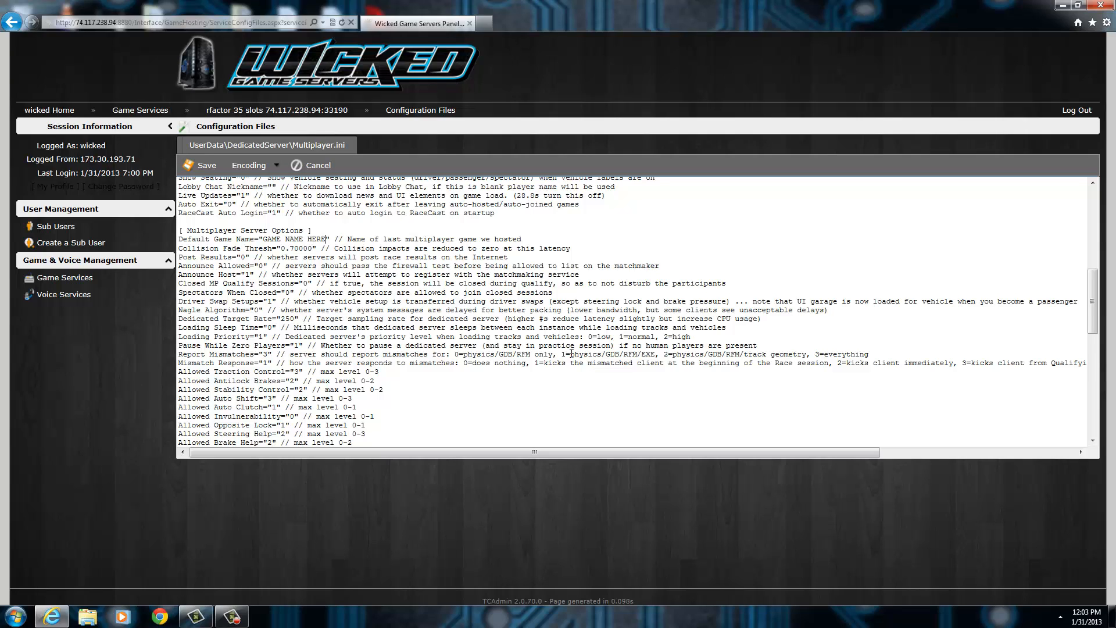
scroll(314, 372, "down", 6)
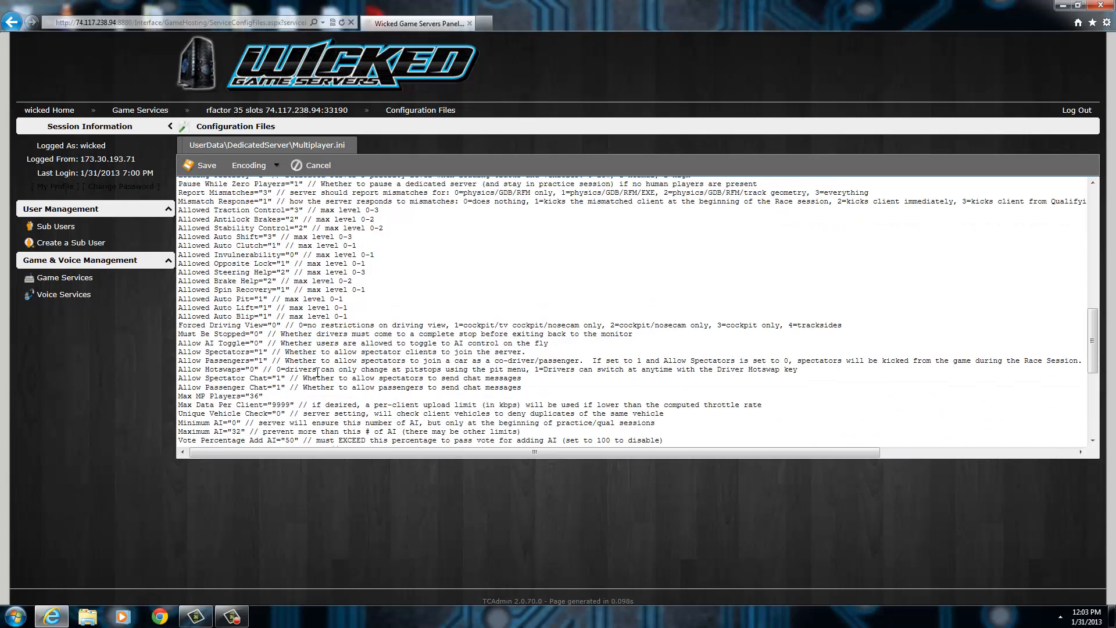
scroll(319, 372, "down", 3)
scroll(320, 372, "down", 2)
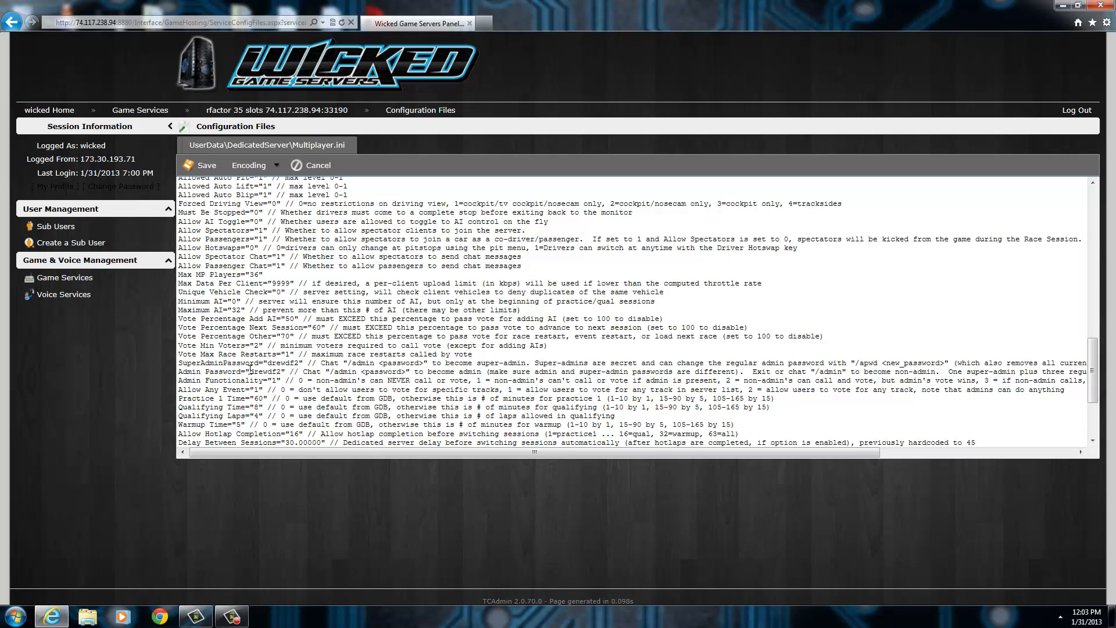
Highlight the Admin Password value and the Practice 1 Time setting to inspect them.
left_click_drag(250, 371, 282, 373)
left_click(283, 374)
double_click(282, 373)
scroll(283, 367, "down", 5)
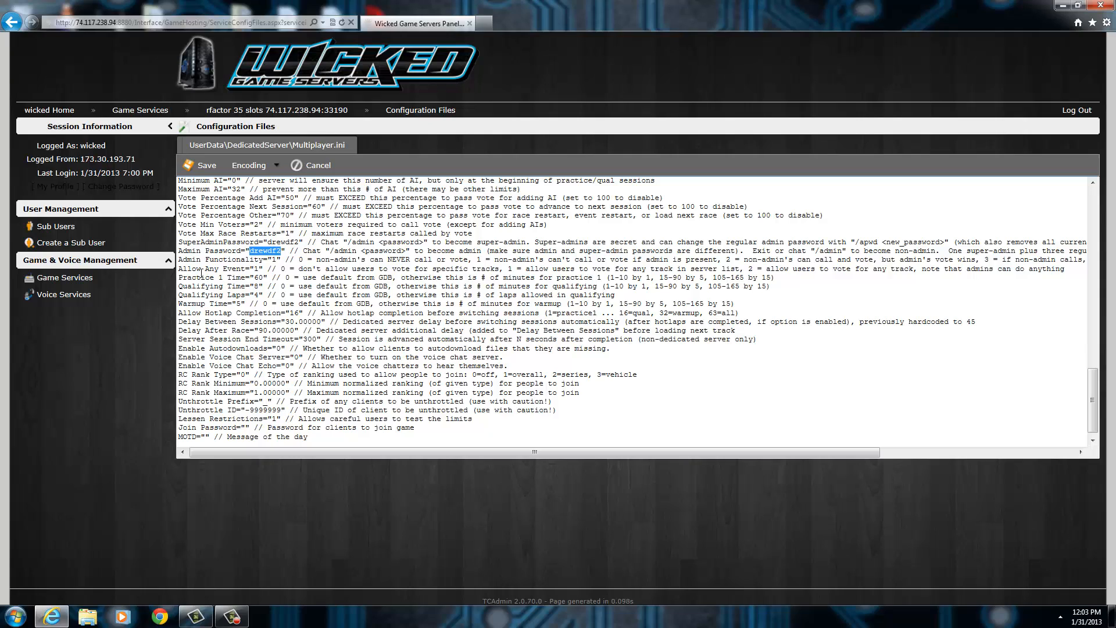
left_click_drag(199, 278, 229, 283)
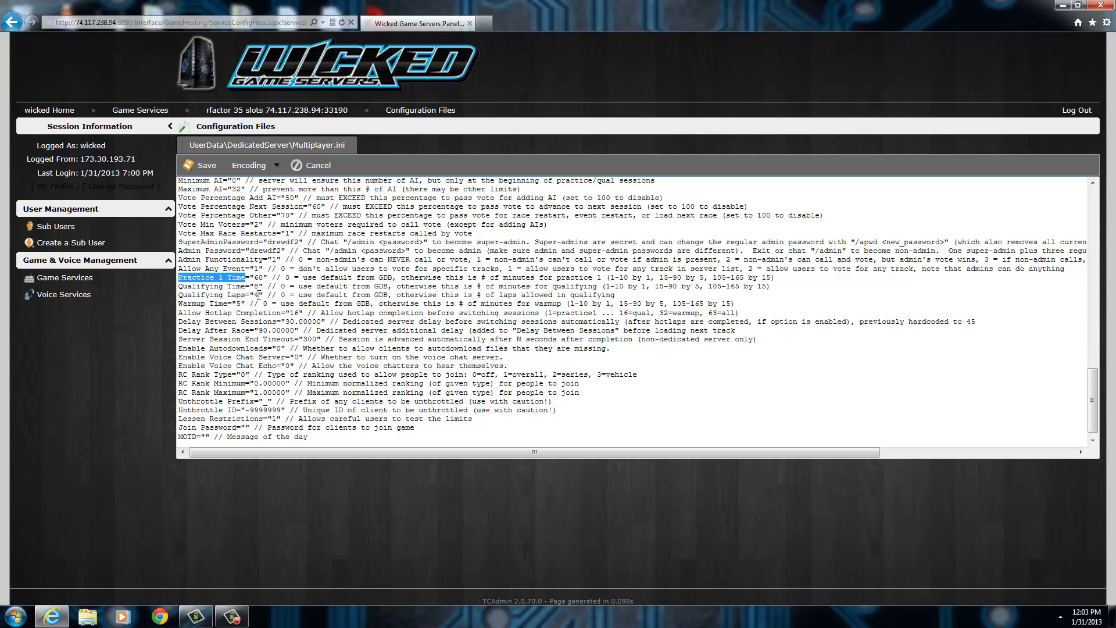
Enter a trial value for the Join Password setting and clear it again.
scroll(386, 393, "down", 1)
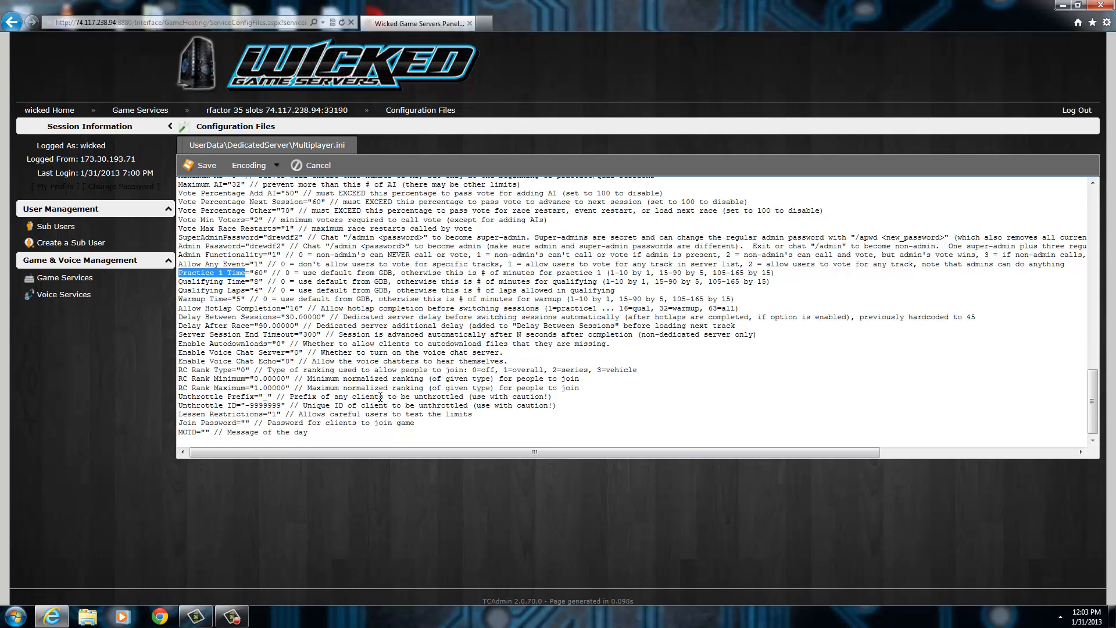
left_click(245, 422)
type("PASSWORDHER")
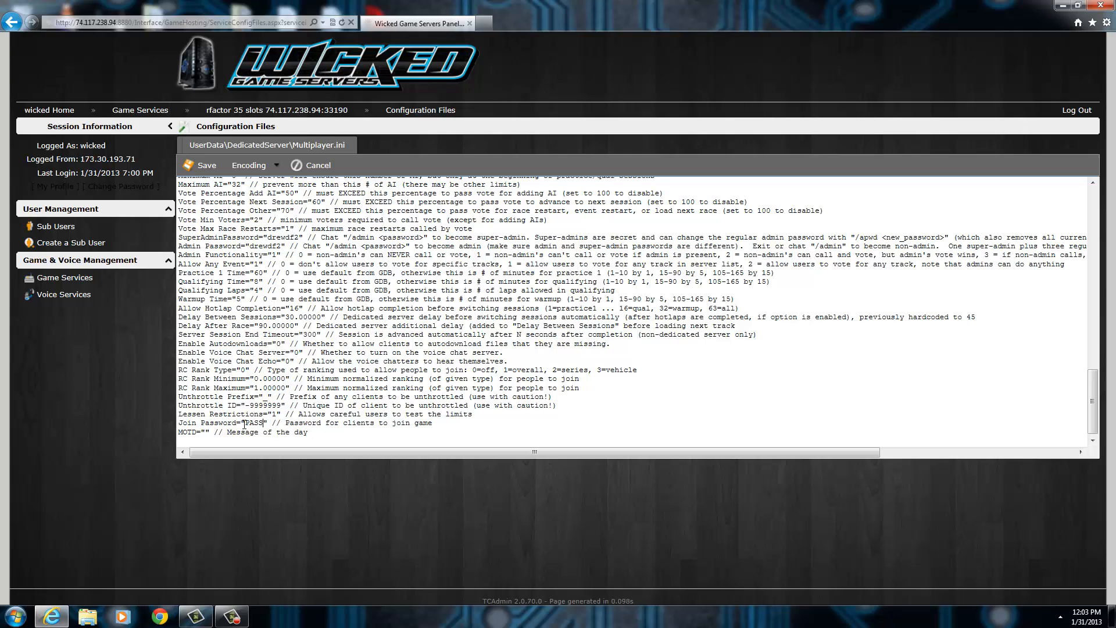
type("E")
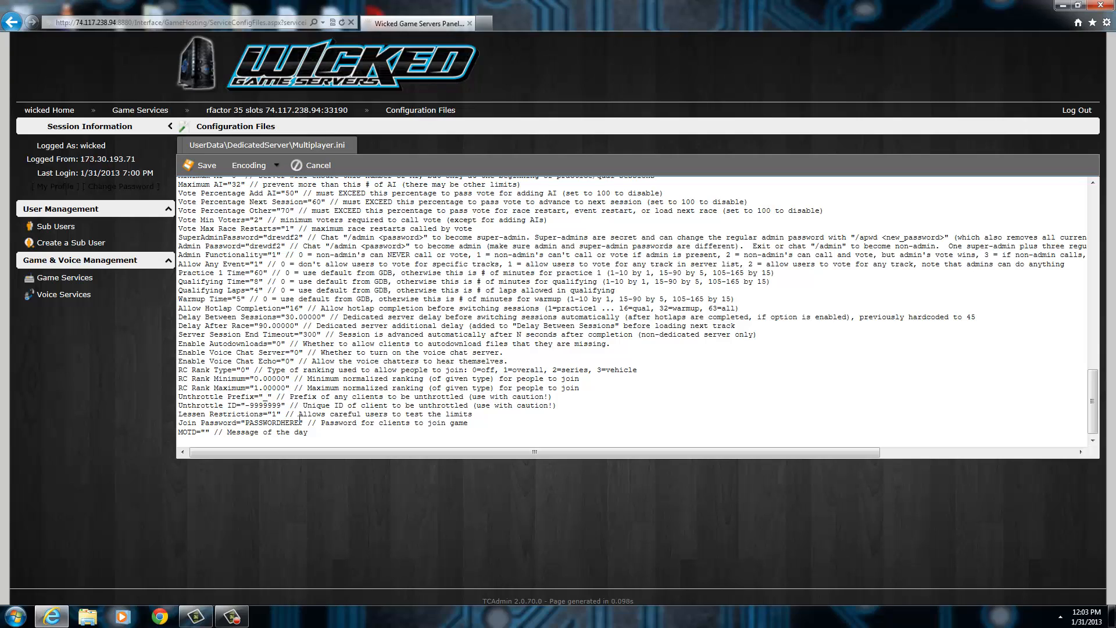
left_click_drag(298, 423, 247, 423)
key("BackSpace")
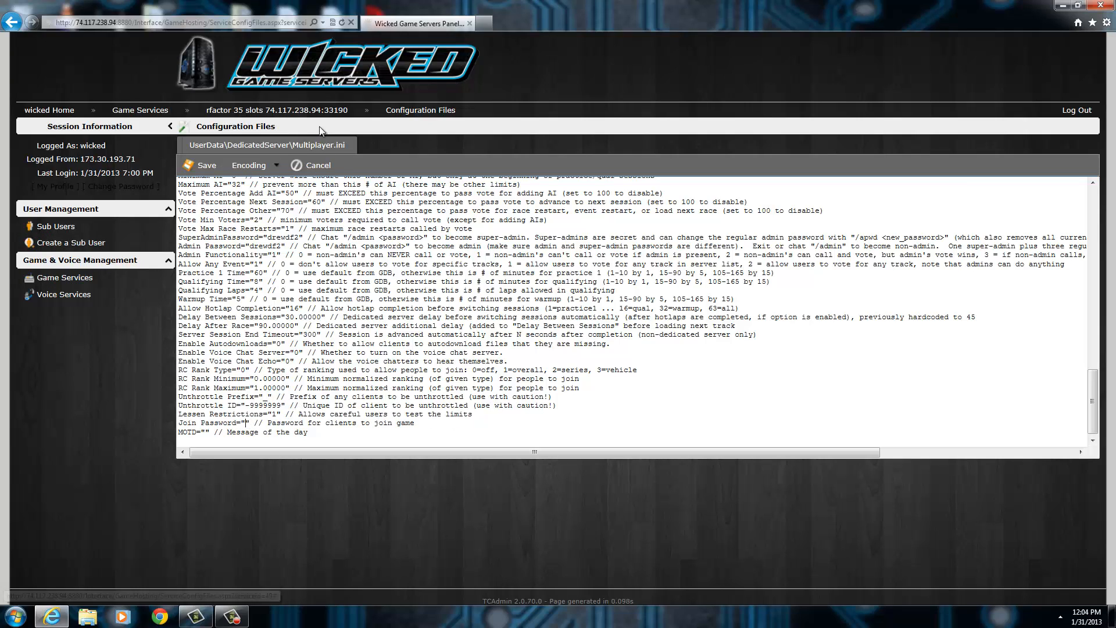
Review the Multiplayer.ini general and server options, including the Must Be Stopped setting, down to the session timing entries.
scroll(259, 385, "up", 15)
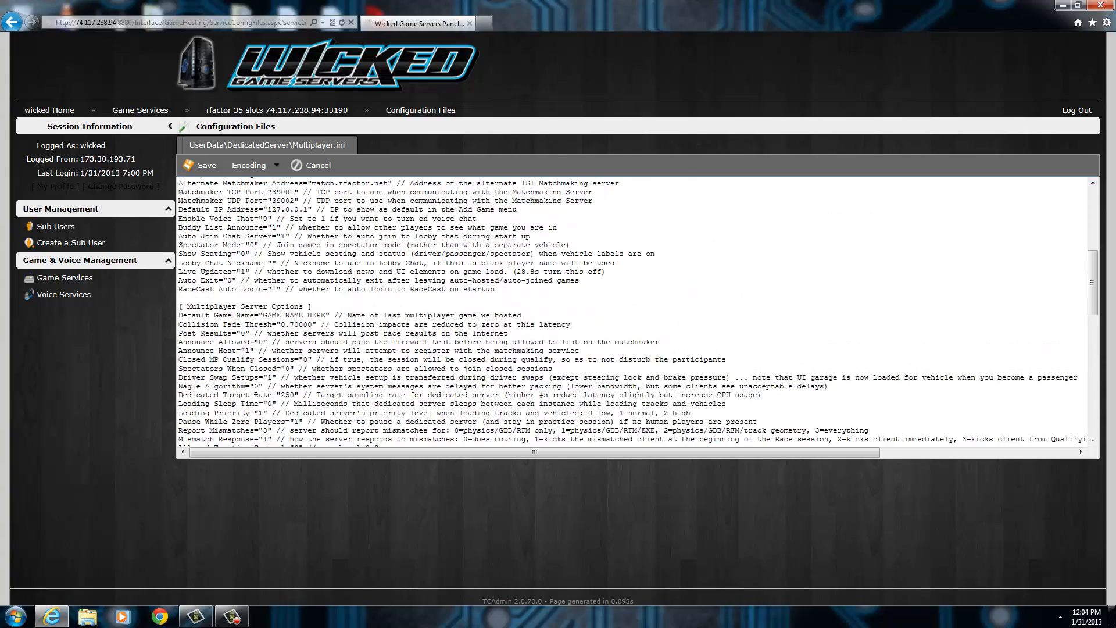
scroll(253, 388, "up", 2)
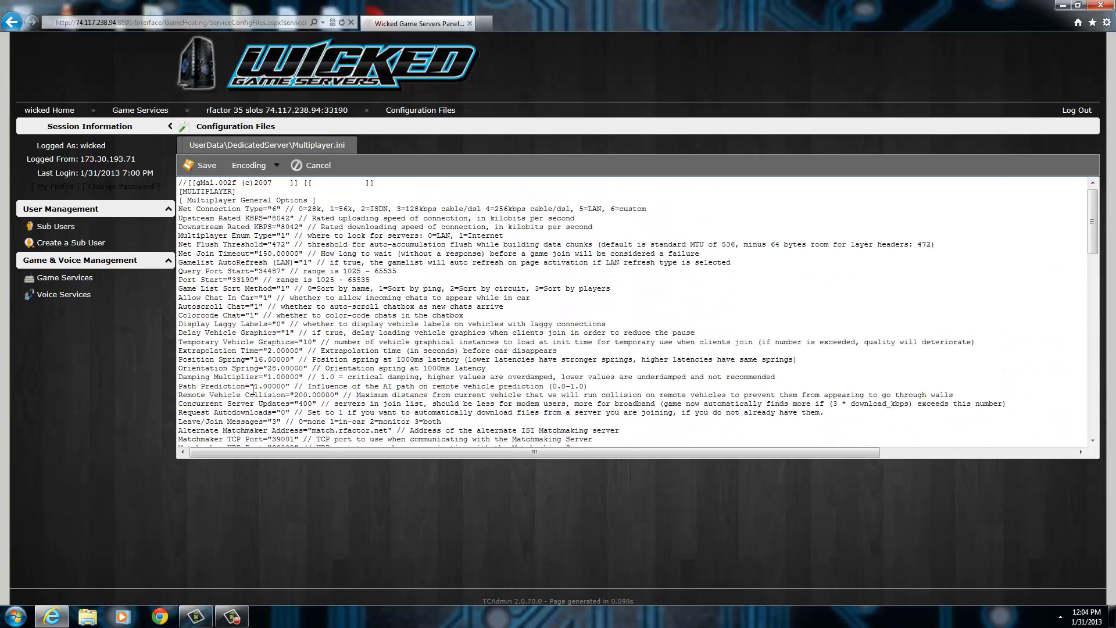
scroll(254, 389, "down", 9)
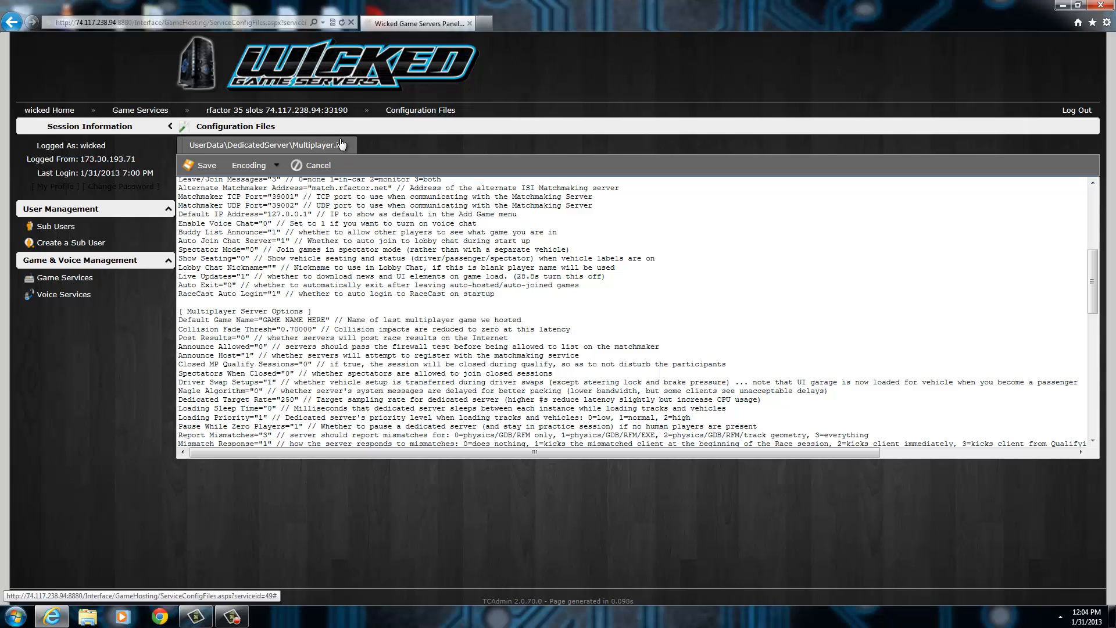
scroll(247, 316, "down", 9)
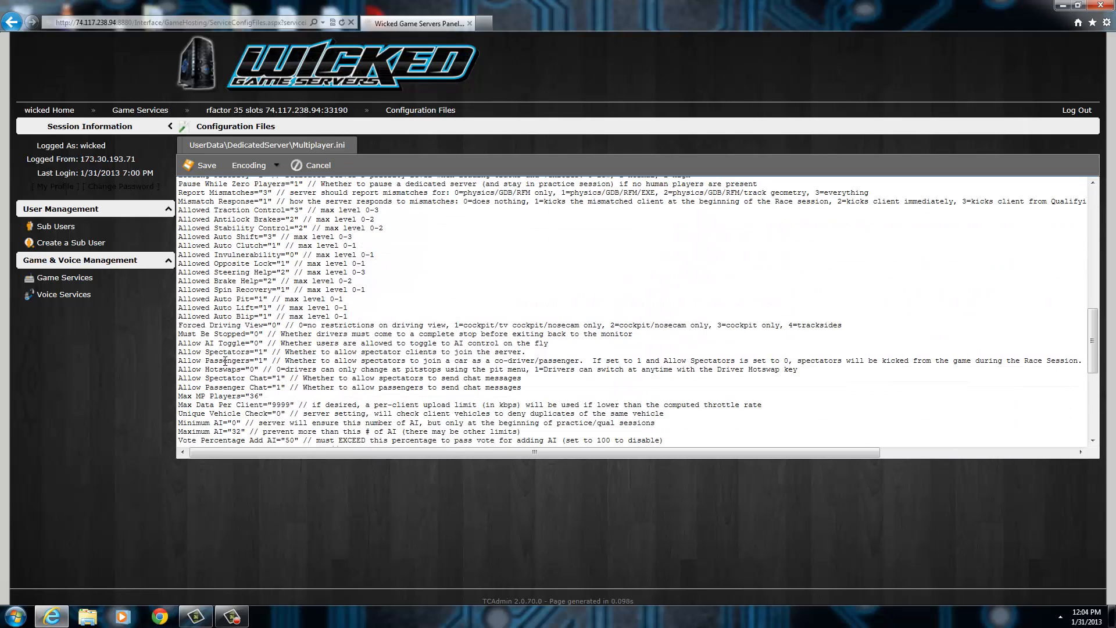
double_click(255, 334)
left_click(244, 336)
scroll(289, 368, "down", 3)
scroll(224, 360, "down", 5)
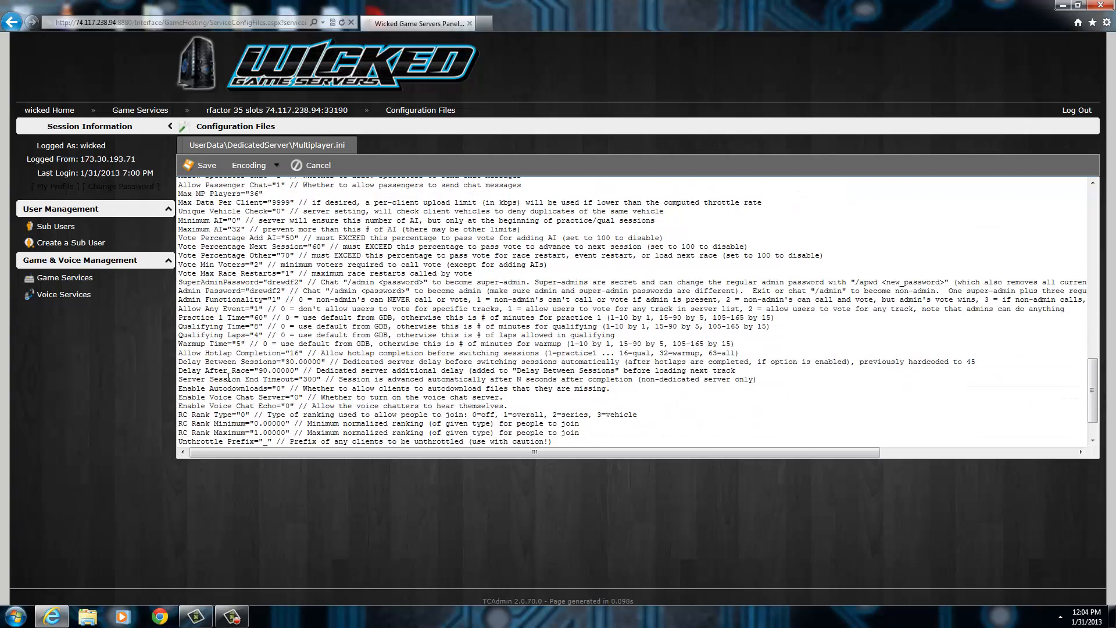
Inspect the Must Be Stopped setting again and look over the surrounding driving aid, spectator and voting options.
scroll(259, 417, "up", 10)
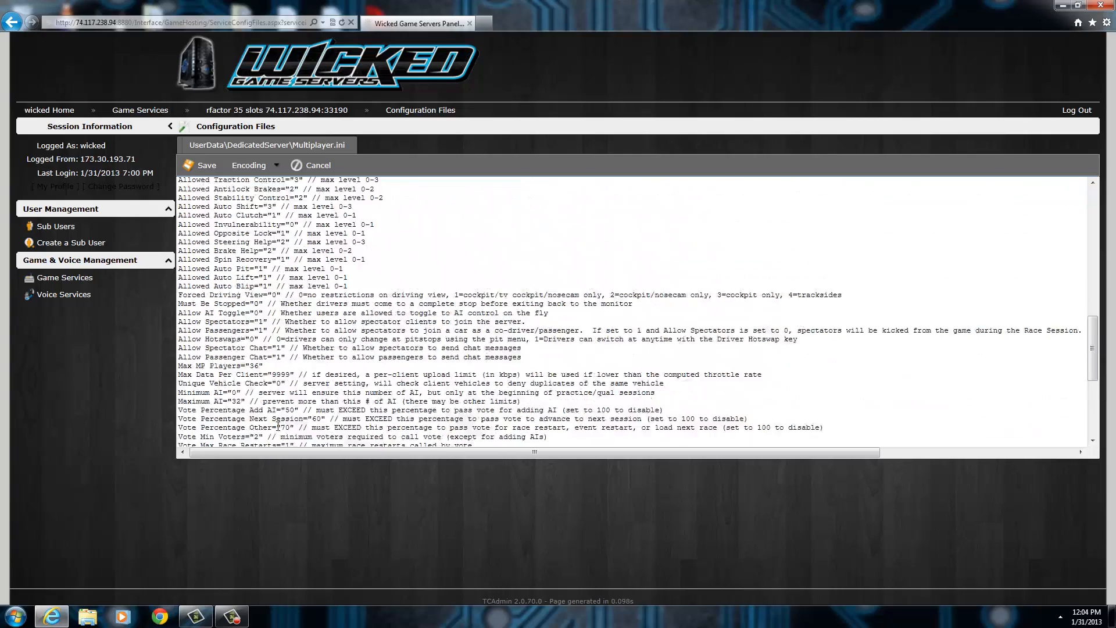
scroll(299, 351, "down", 15)
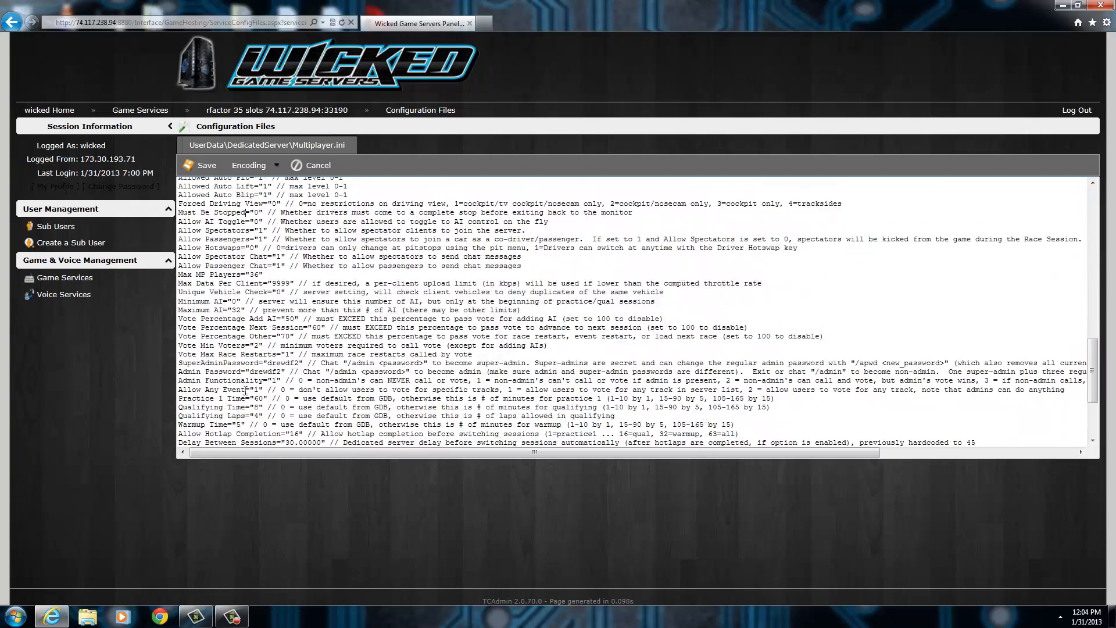
scroll(259, 402, "up", 6)
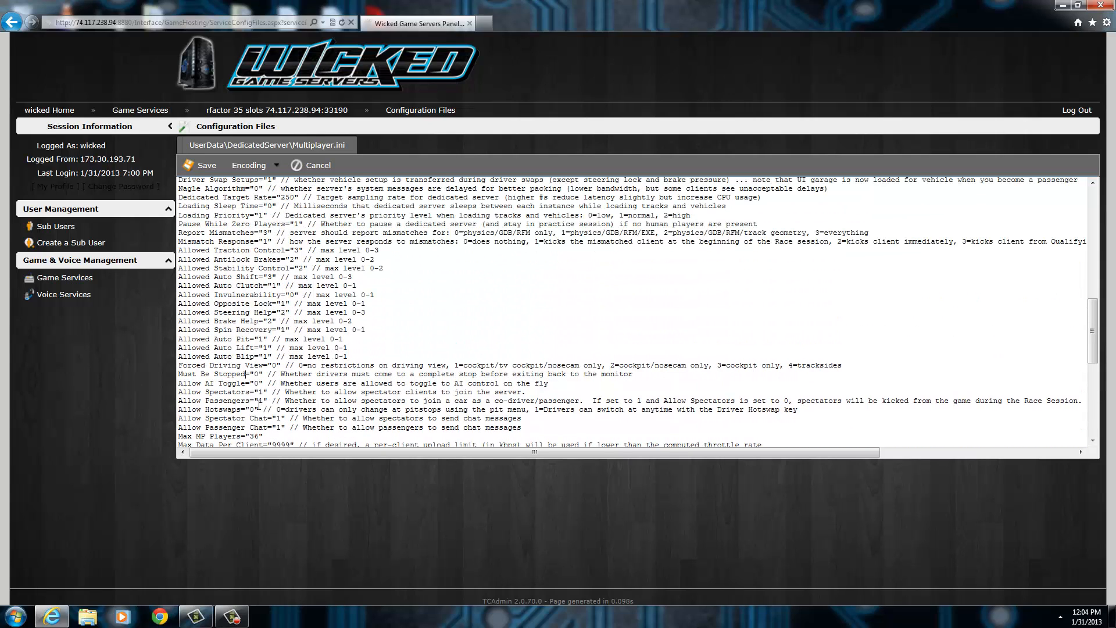
left_click_drag(260, 373, 247, 376)
left_click(233, 374)
scroll(251, 384, "up", 3)
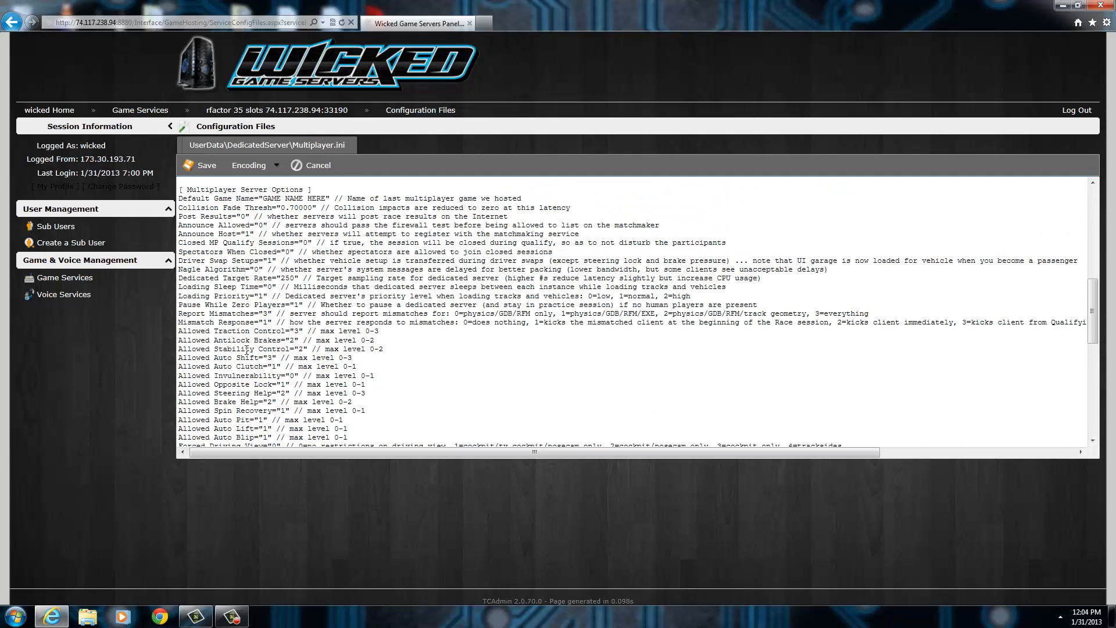
scroll(251, 390, "up", 2)
scroll(254, 378, "down", 7)
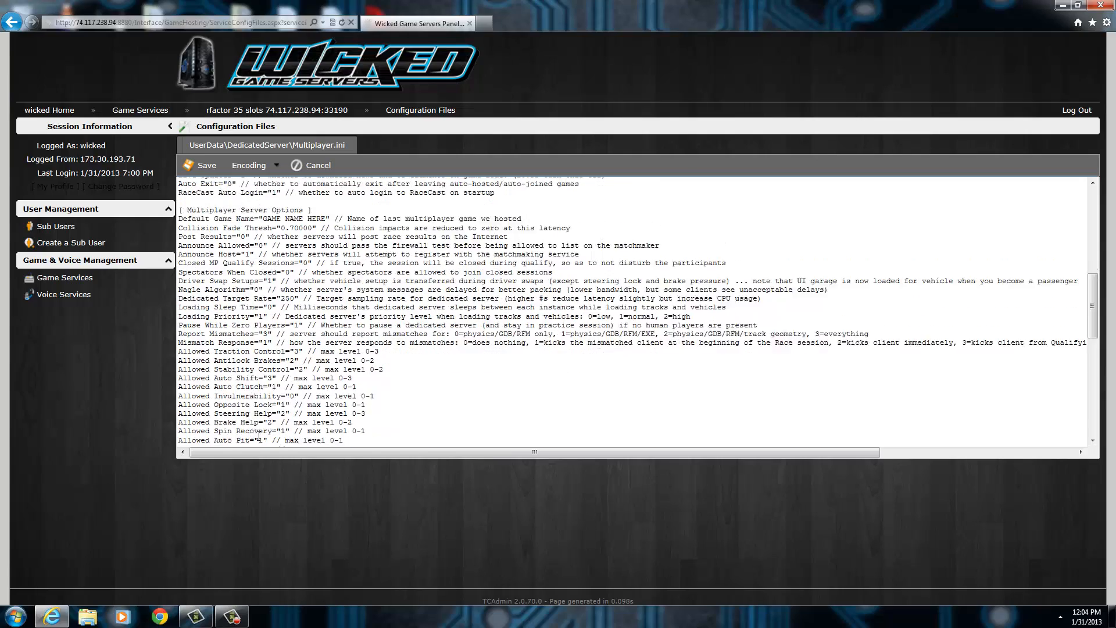
scroll(274, 378, "down", 3)
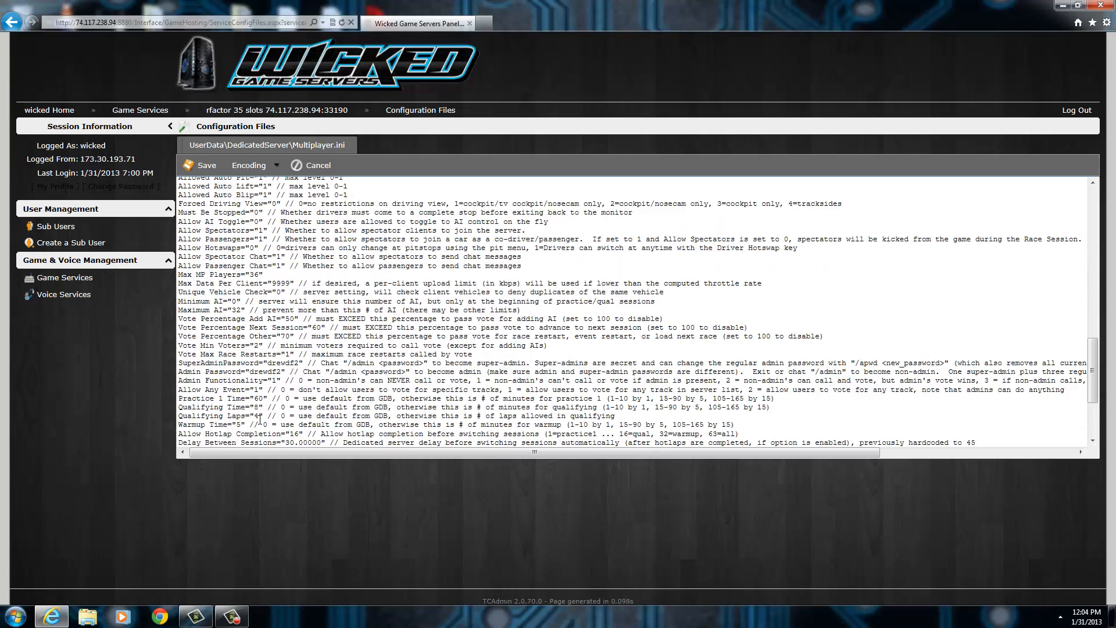
scroll(260, 418, "up", 10)
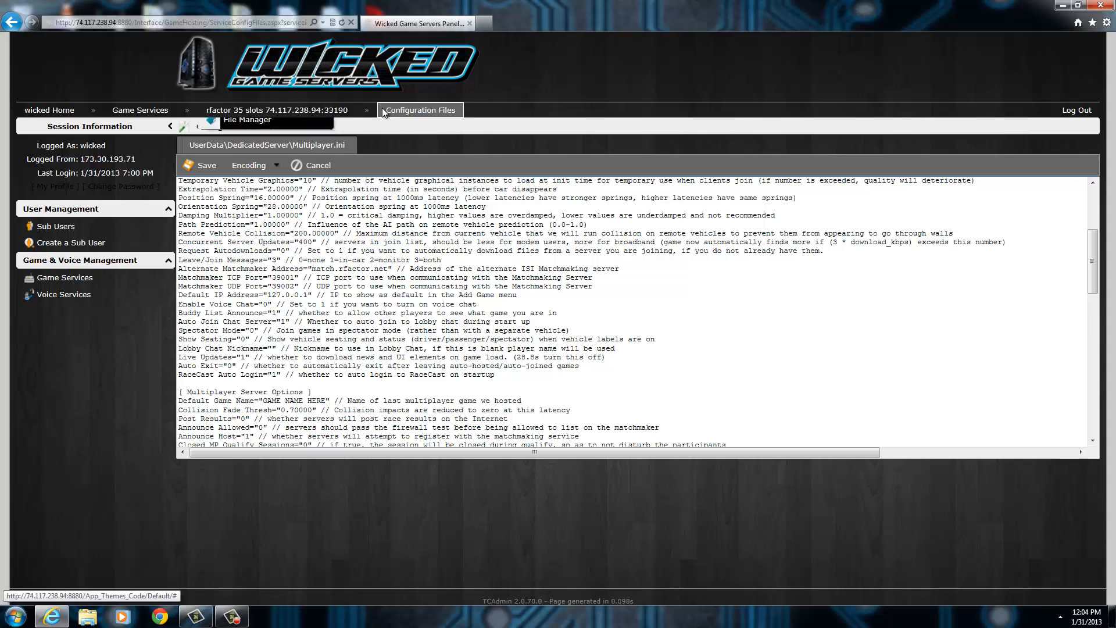
Return to the configuration file list and open UserData\DedicatedServer\DedicatedServer.PLR in the text editor.
left_click(248, 129)
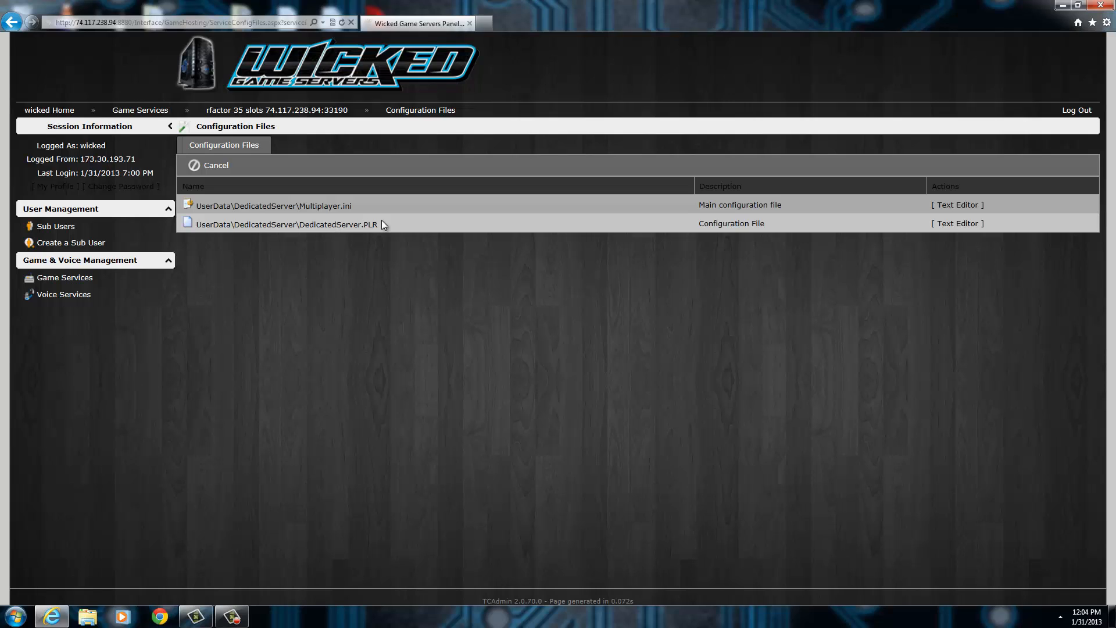
left_click(953, 223)
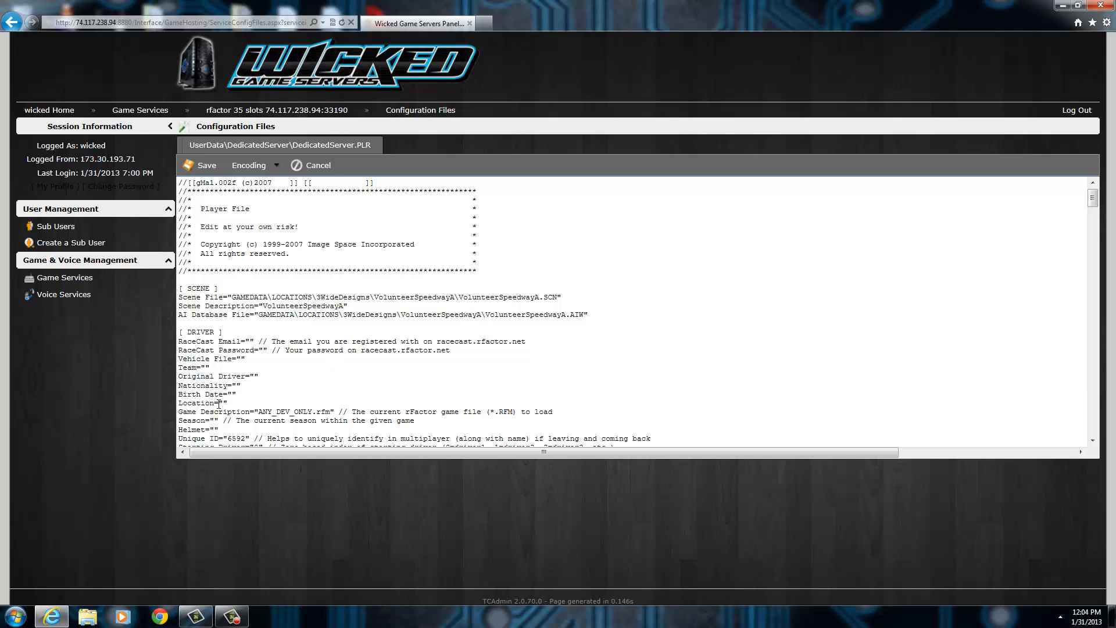
Enter "Dirt Modified" before .rfm as a trial Game Description value and clear it again.
left_click(258, 412)
left_click_drag(312, 412, 258, 411)
type("Dirt_Mofi")
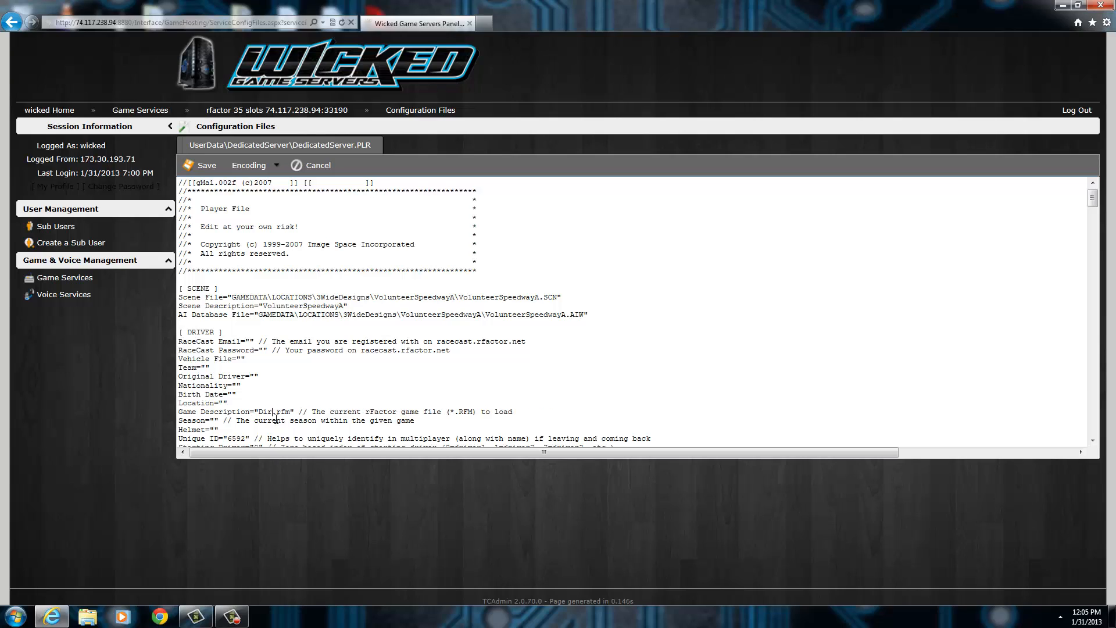
key("BackSpace")
key("BackSpace")
type("dified")
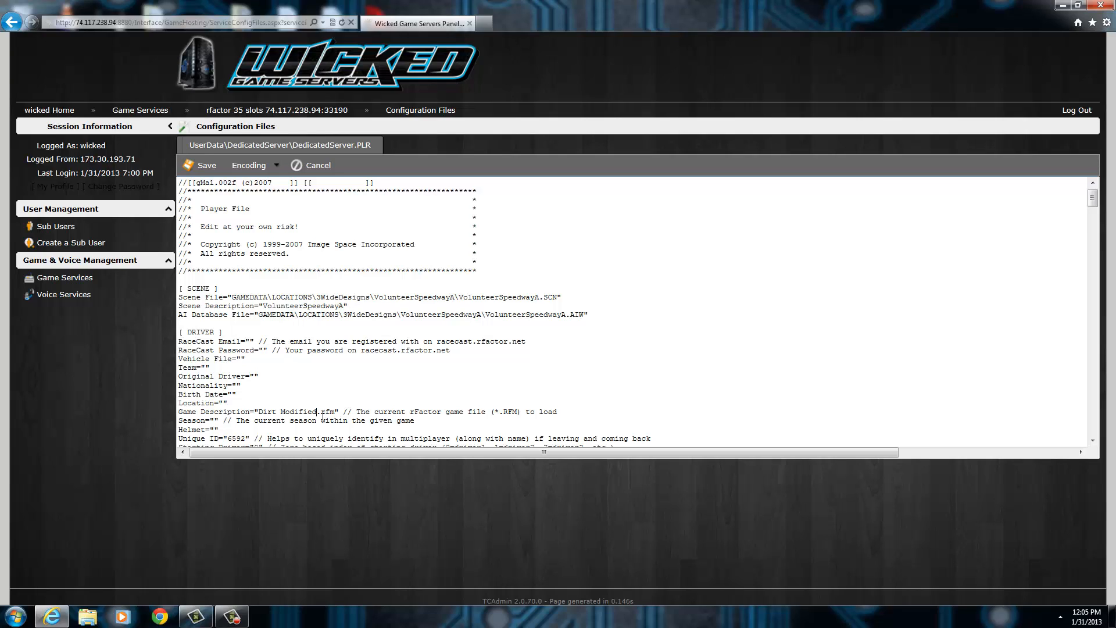
key("BackSpace")
key("BackSpace")
key("BackSpace")
key("BackSpace")
key("BackSpace")
key("BackSpace")
key("BackSpace")
key("BackSpace")
key("BackSpace")
key("BackSpace")
key("BackSpace")
key("BackSpace")
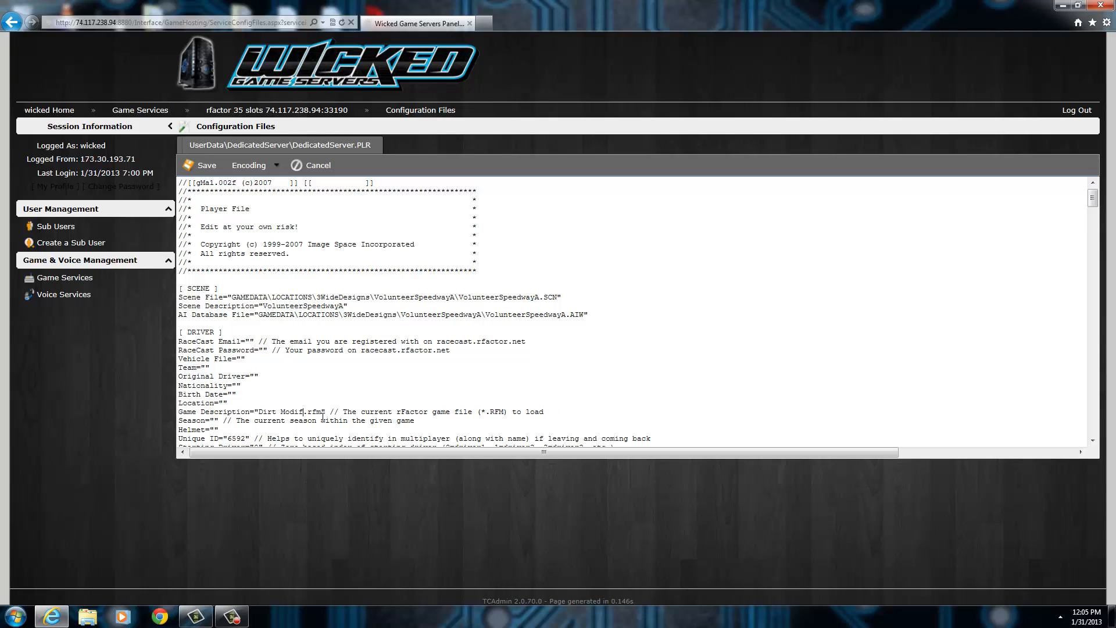
key("BackSpace")
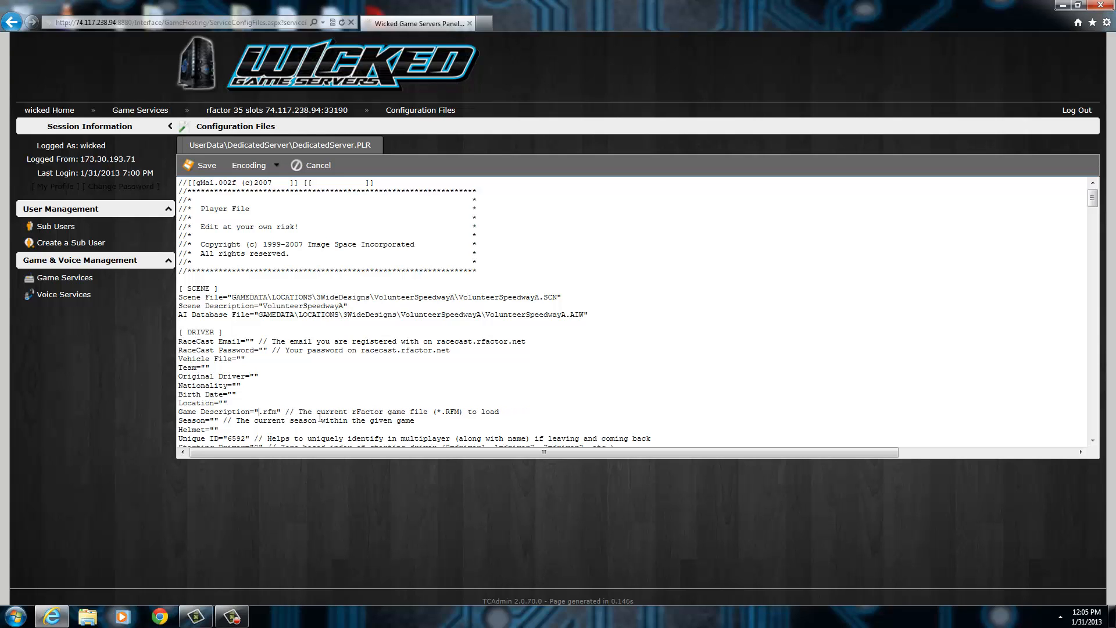
Enter "Dirt Late Model 2" before .rfm in the Game Description value, then replace it with lowercase "dirt late model 2".
type("Dirt Late Mod")
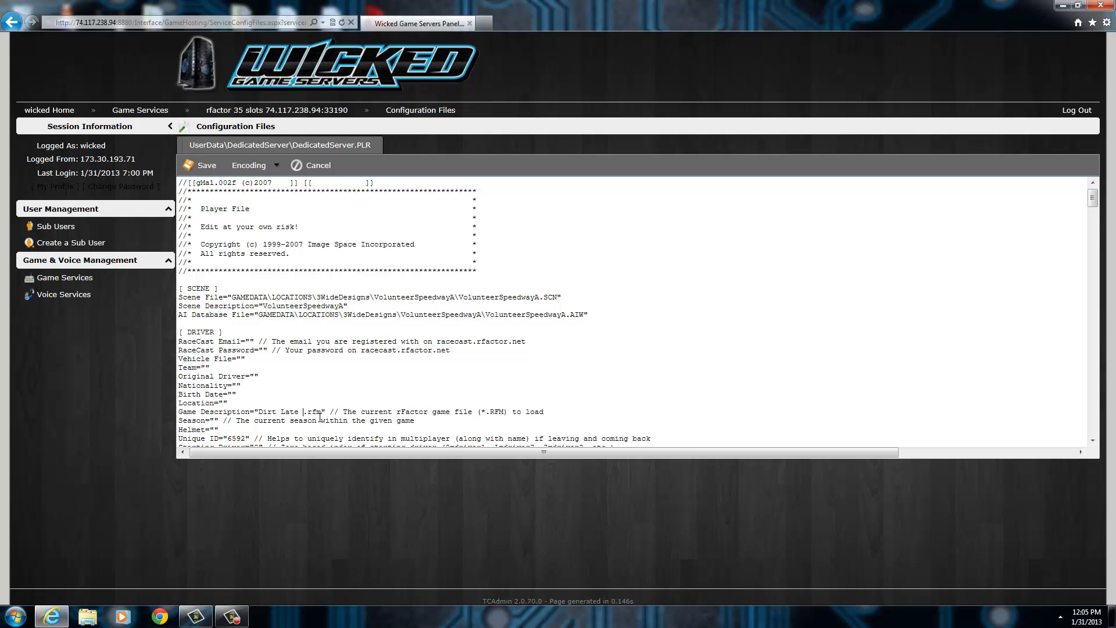
type("el 2")
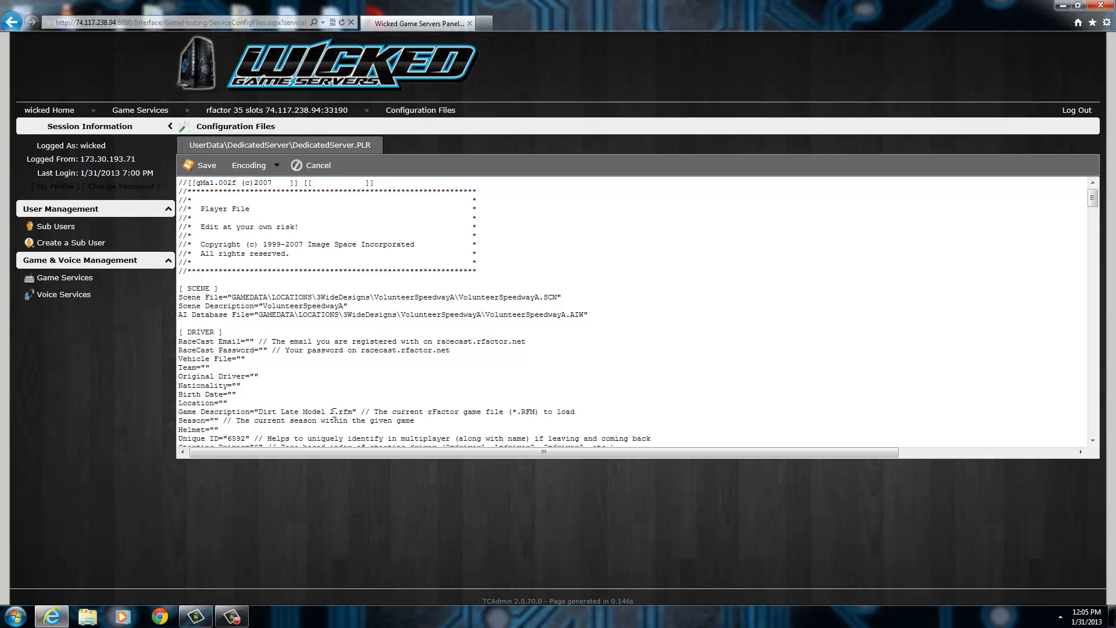
left_click_drag(334, 413, 258, 413)
type("cr")
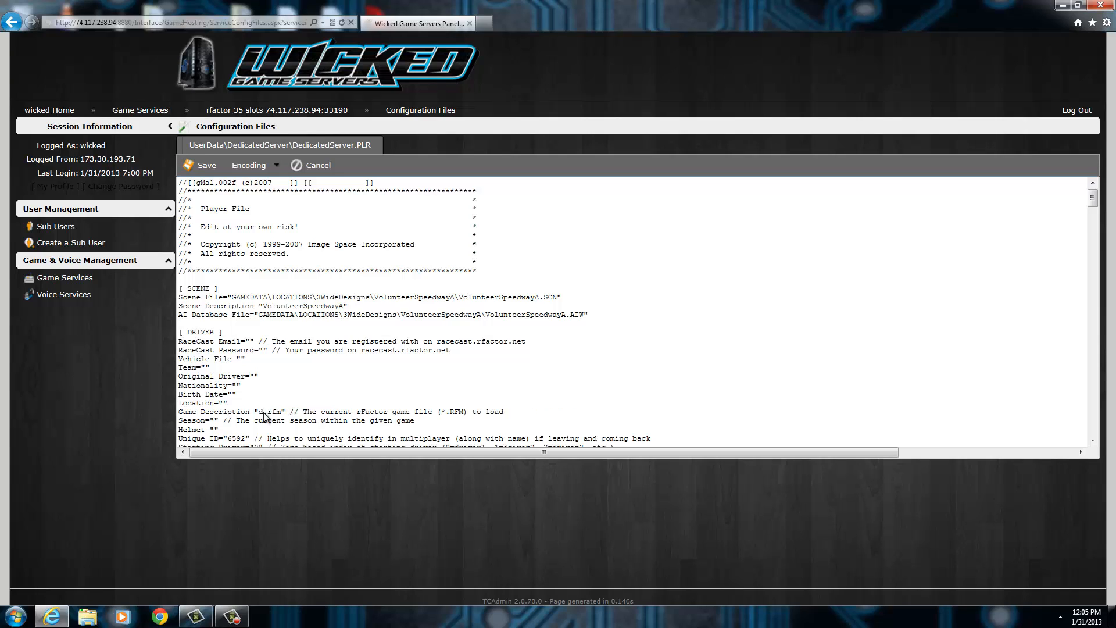
type("iption=\"dirt late model")
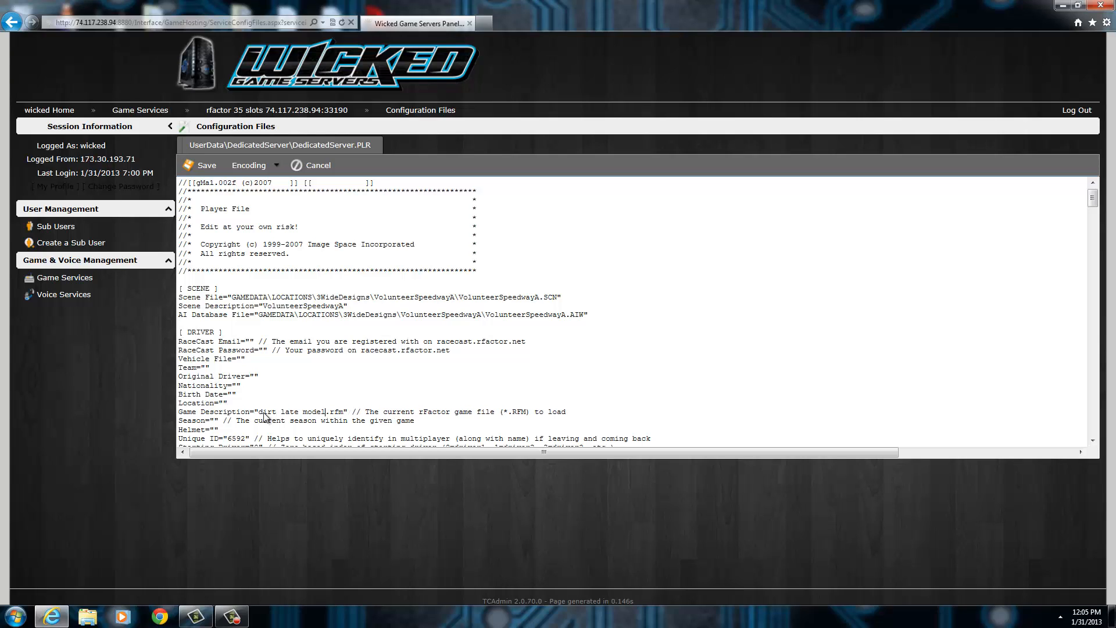
type(" 2")
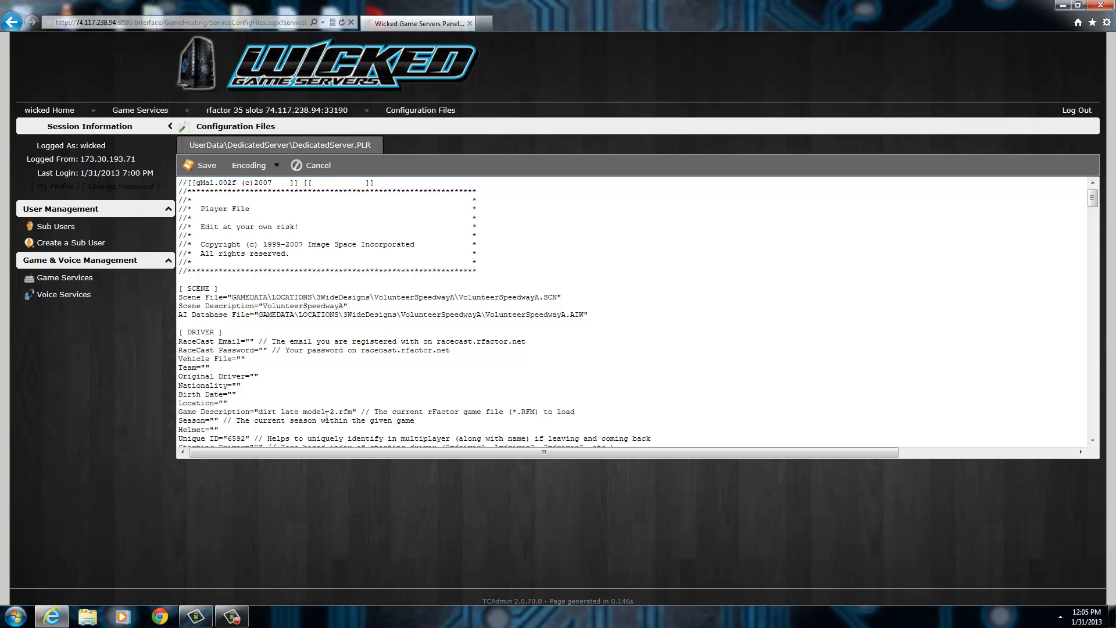
Highlight the Save Game Description setting and its file name in the DRIVER section to inspect them.
scroll(326, 379, "down", 3)
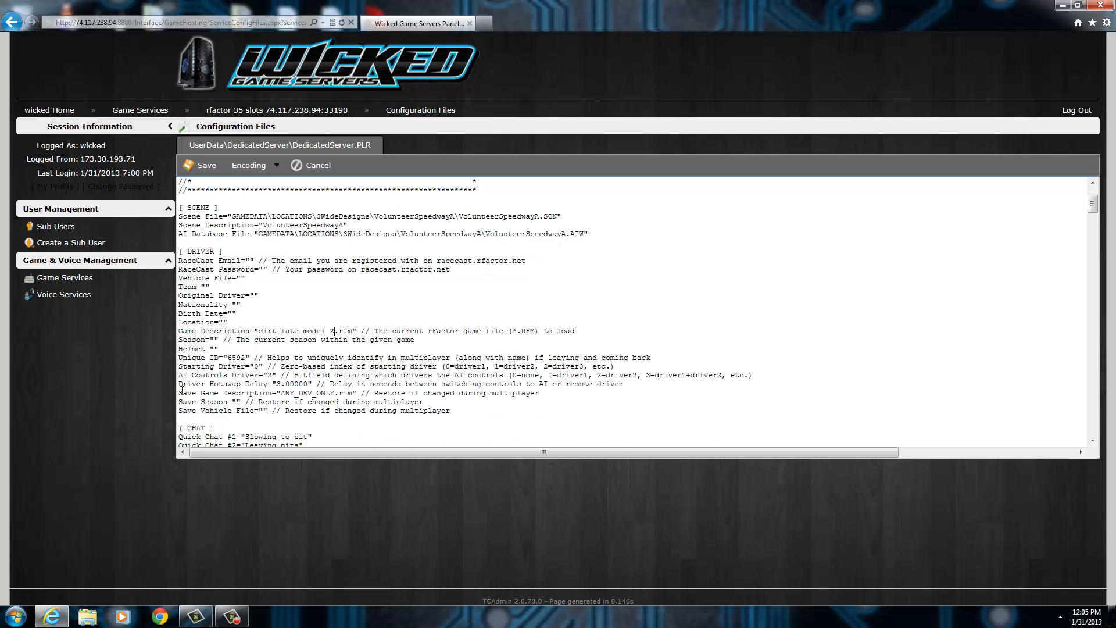
left_click_drag(200, 393, 281, 394)
left_click(340, 393)
left_click(315, 386)
left_click_drag(280, 393, 333, 392)
left_click(350, 394)
Examine the quick chat messages, driving aids, mechanical failure and race condition sections of DedicatedServer.PLR.
scroll(322, 383, "down", 8)
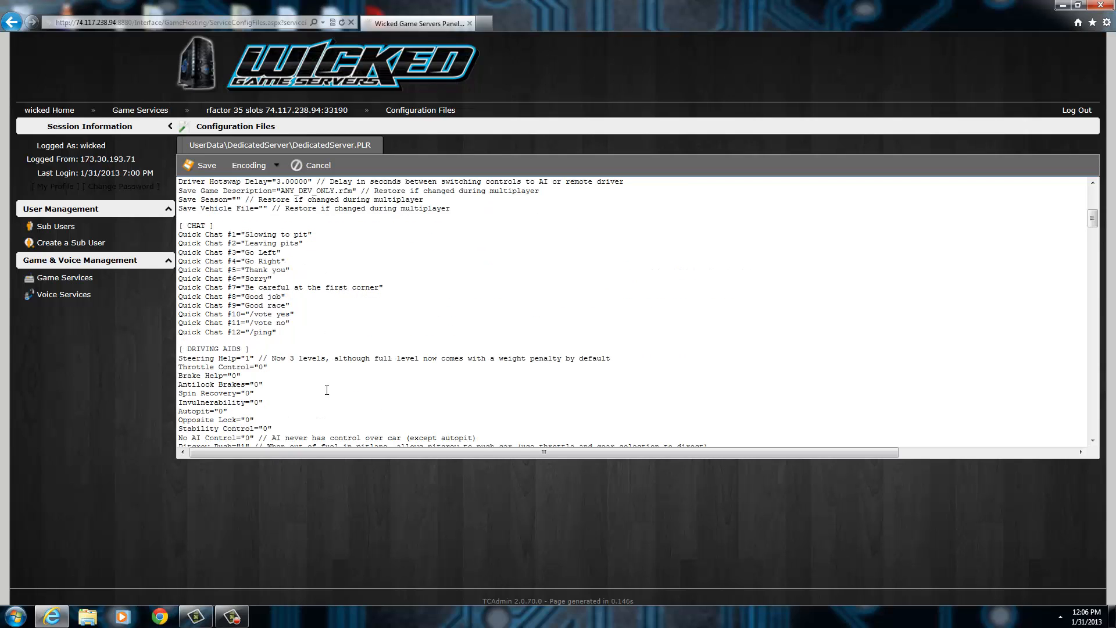
scroll(336, 398, "down", 2)
scroll(233, 352, "up", 2)
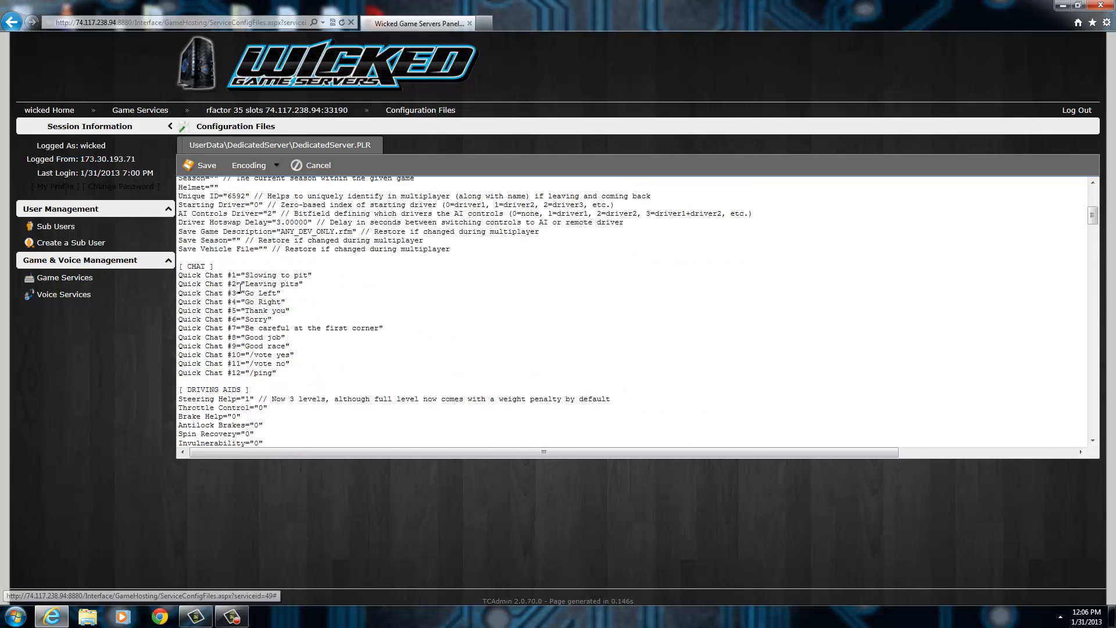
scroll(282, 388, "down", 2)
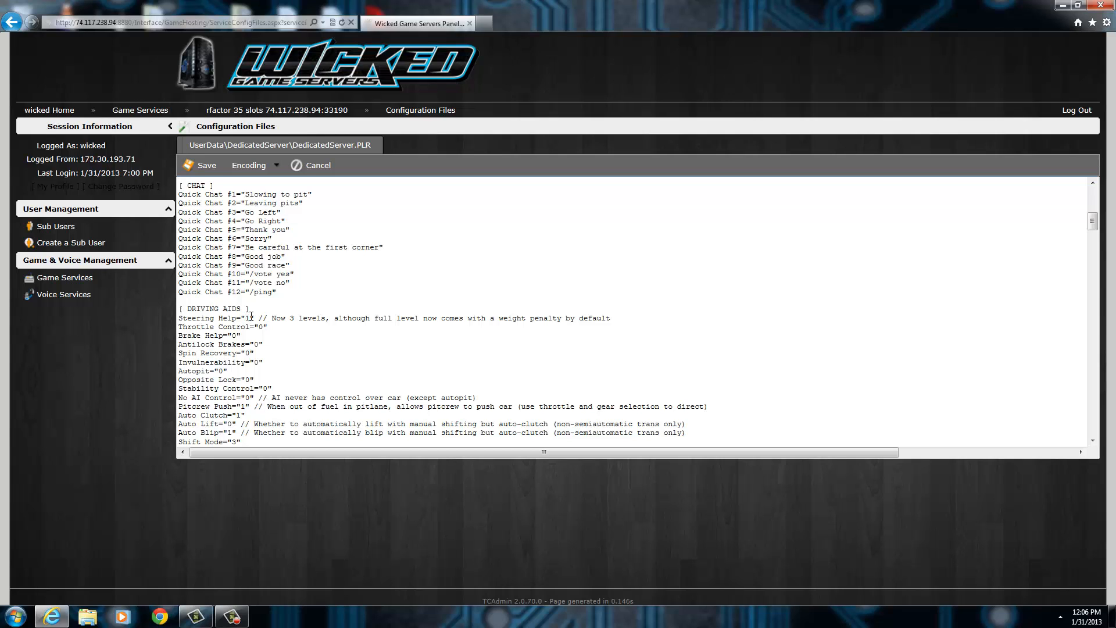
scroll(281, 383, "down", 3)
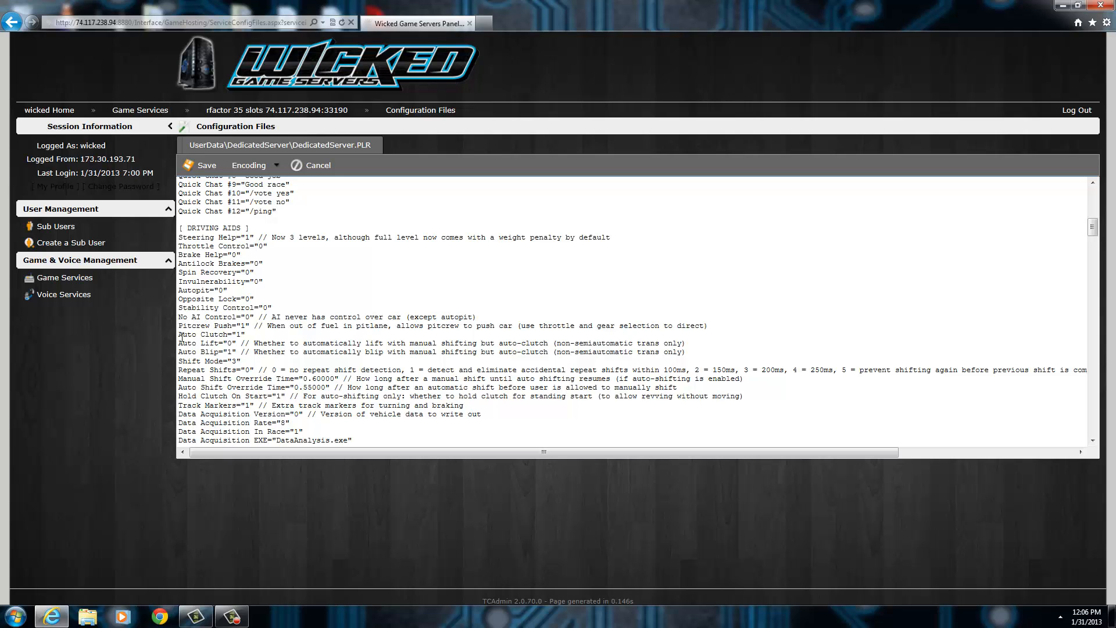
scroll(212, 319, "down", 6)
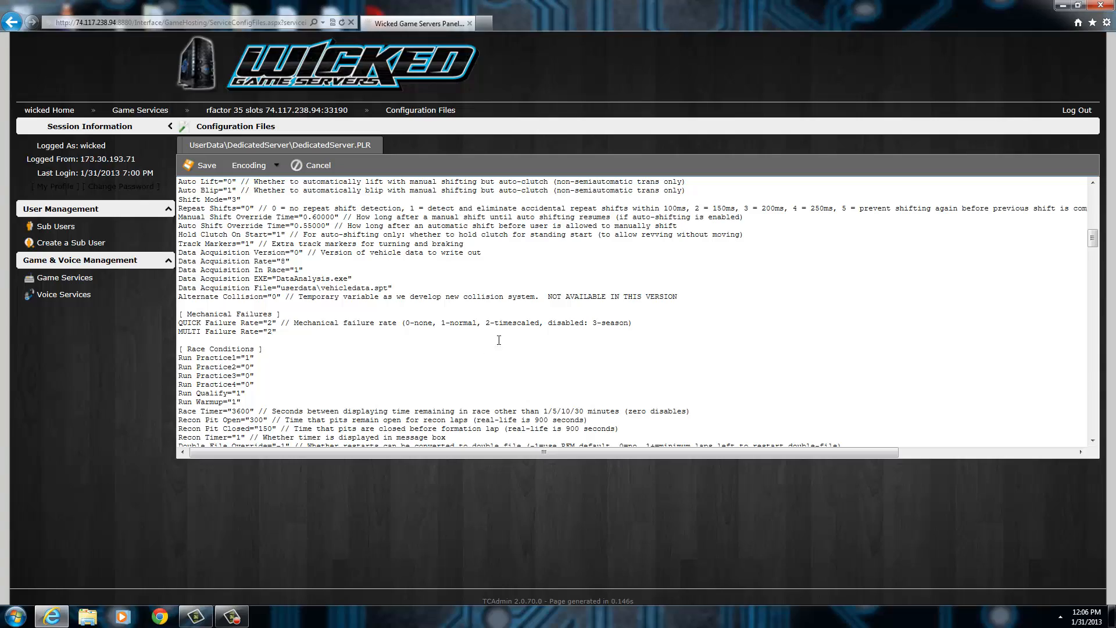
Examine the Allowed Vehicles entries near the end of DedicatedServer.PLR.
left_click_drag(1092, 239, 1093, 432)
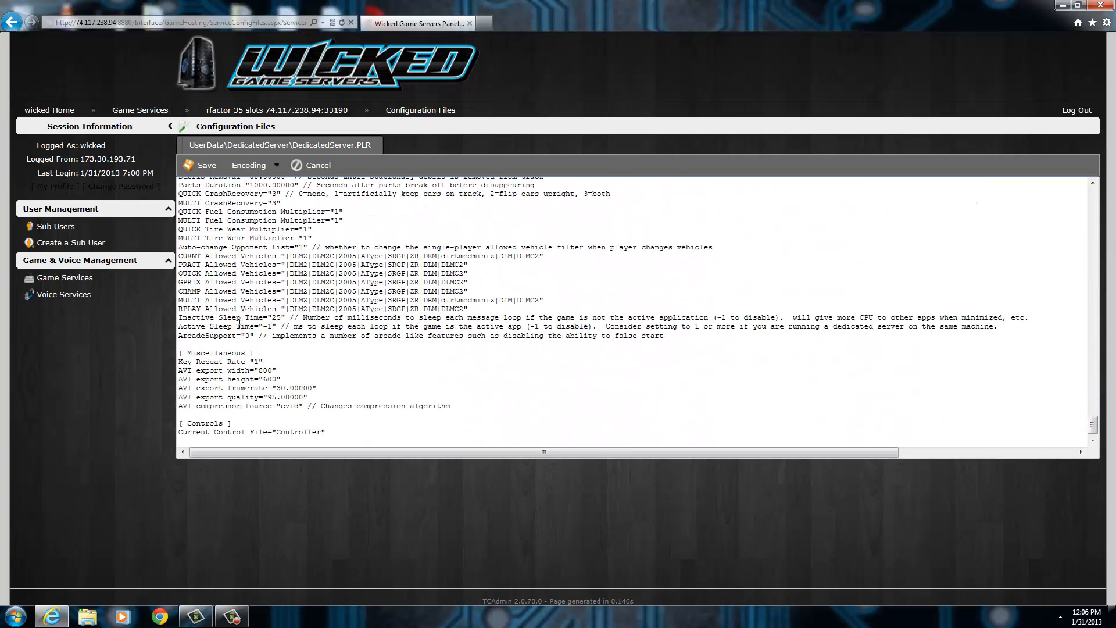
scroll(229, 365, "up", 3)
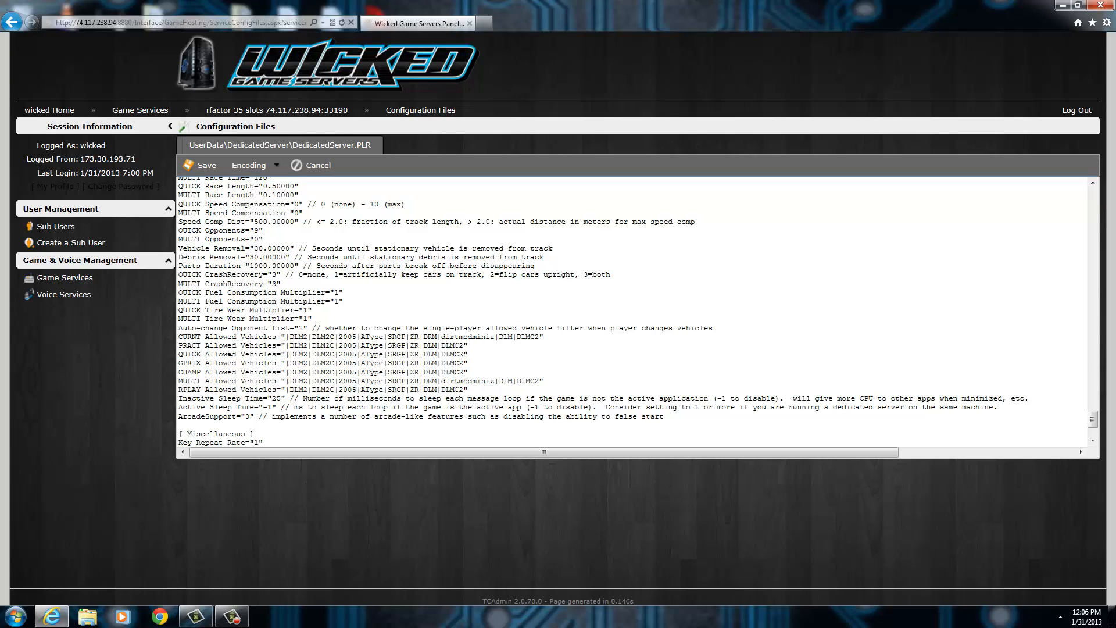
scroll(254, 383, "up", 3)
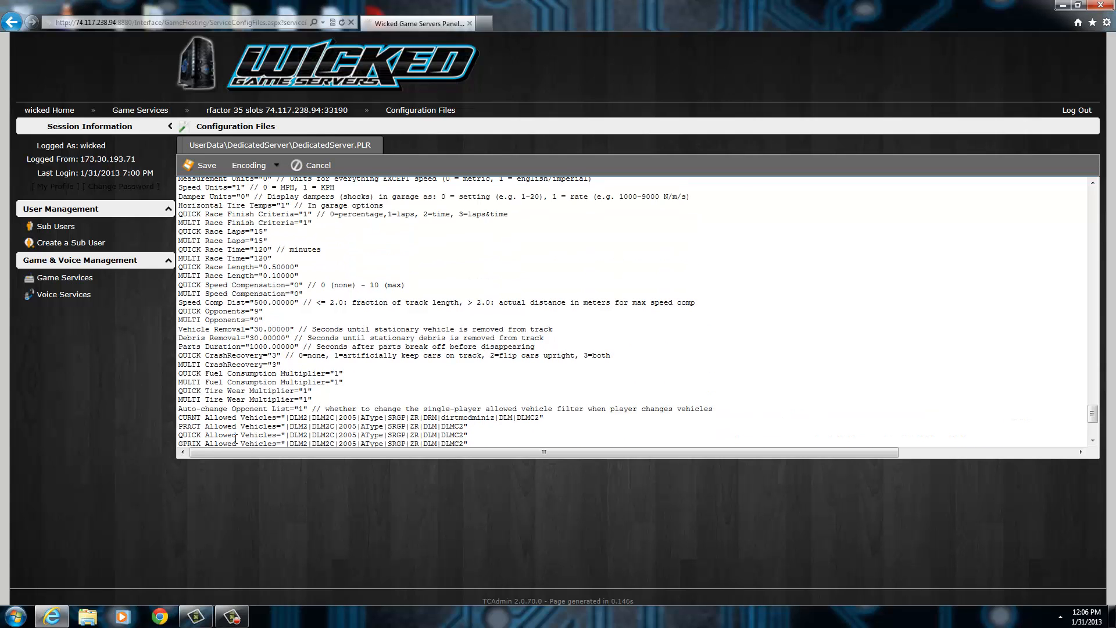
Inspect the QUICK and MULTI Race Laps settings and the race and setup options above them.
scroll(263, 347, "up", 2)
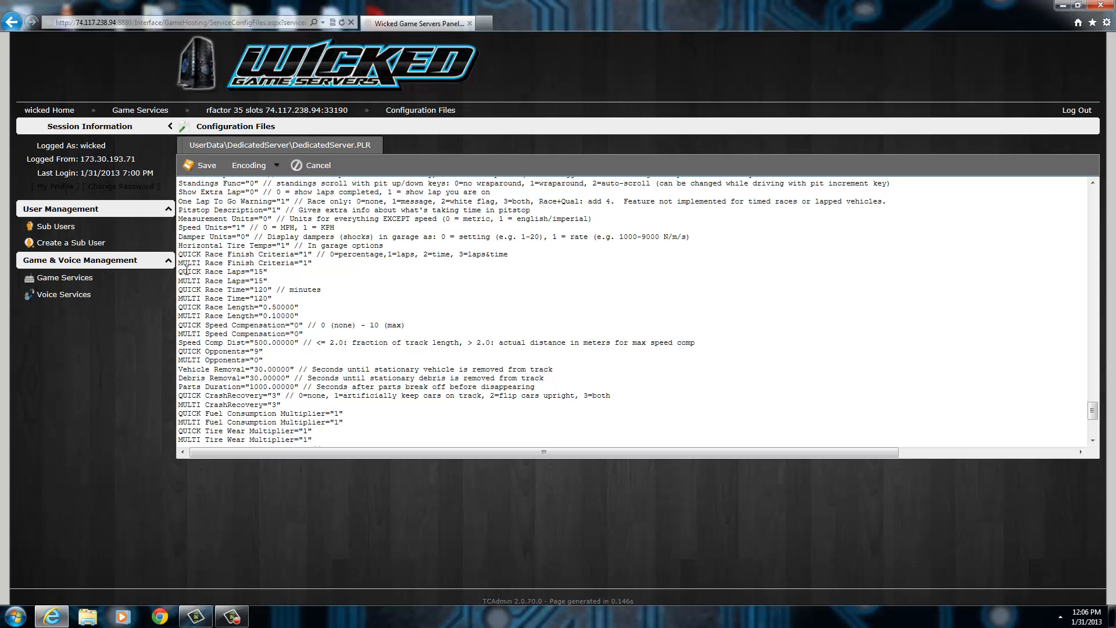
left_click(265, 279)
left_click(265, 271)
scroll(250, 298, "up", 8)
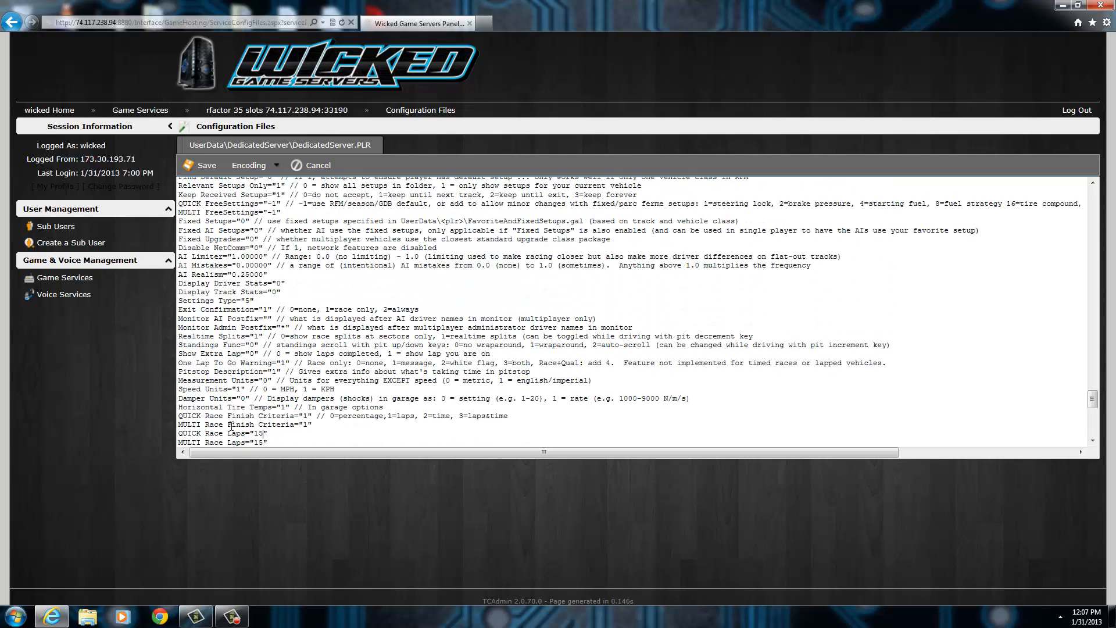
scroll(230, 426, "up", 3)
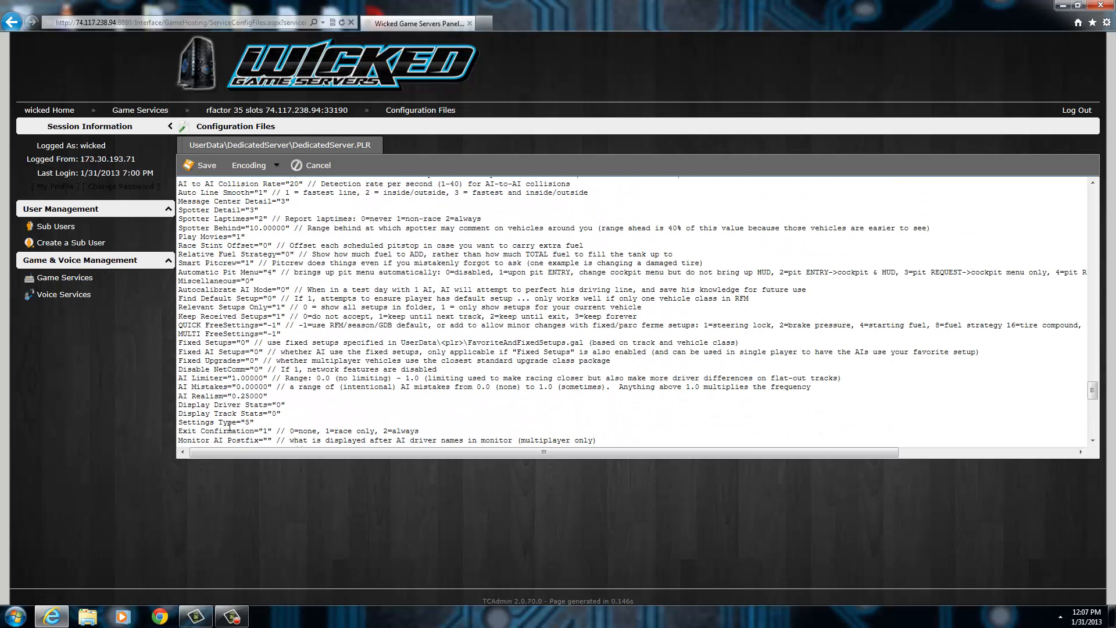
Examine the AI, graphic and game options in DedicatedServer.PLR and inspect the QUICK Damage Multiplier setting.
scroll(204, 354, "up", 3)
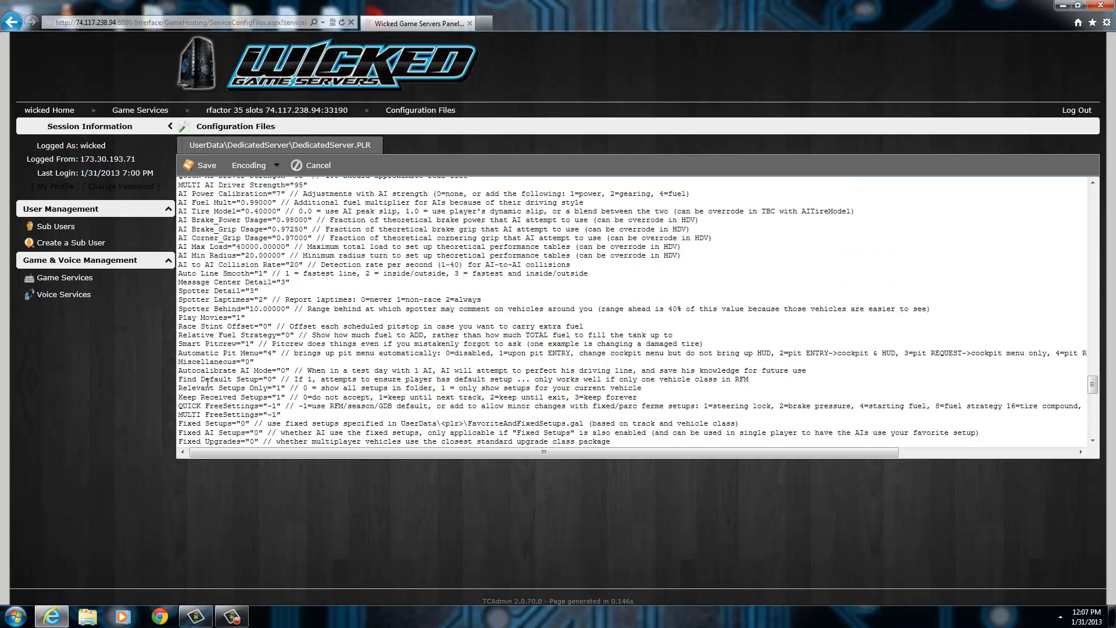
scroll(225, 391, "up", 5)
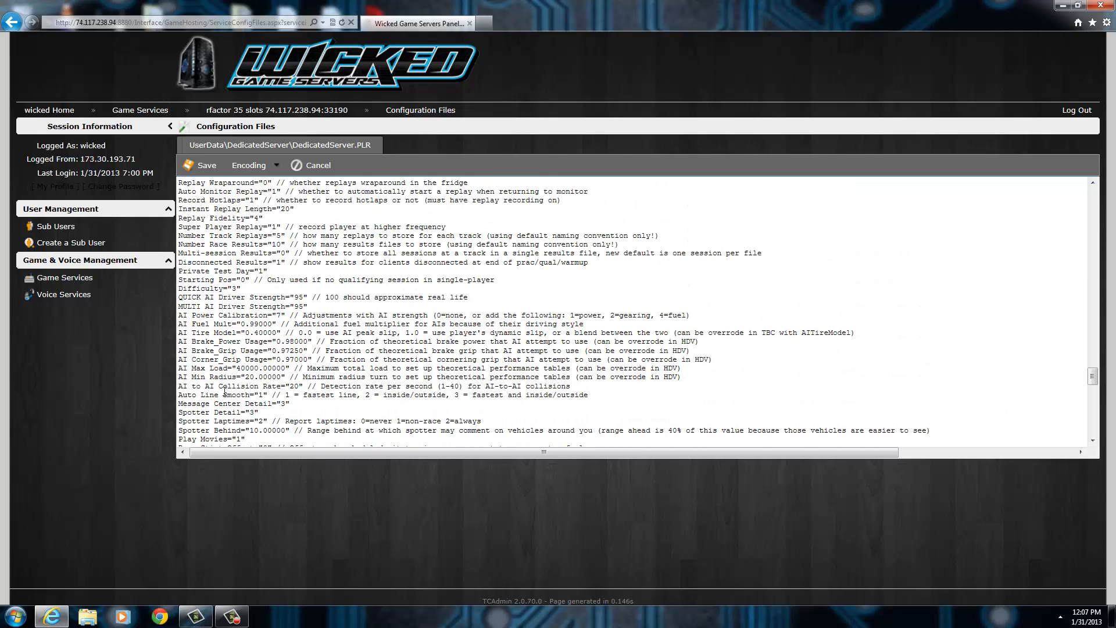
scroll(225, 391, "up", 15)
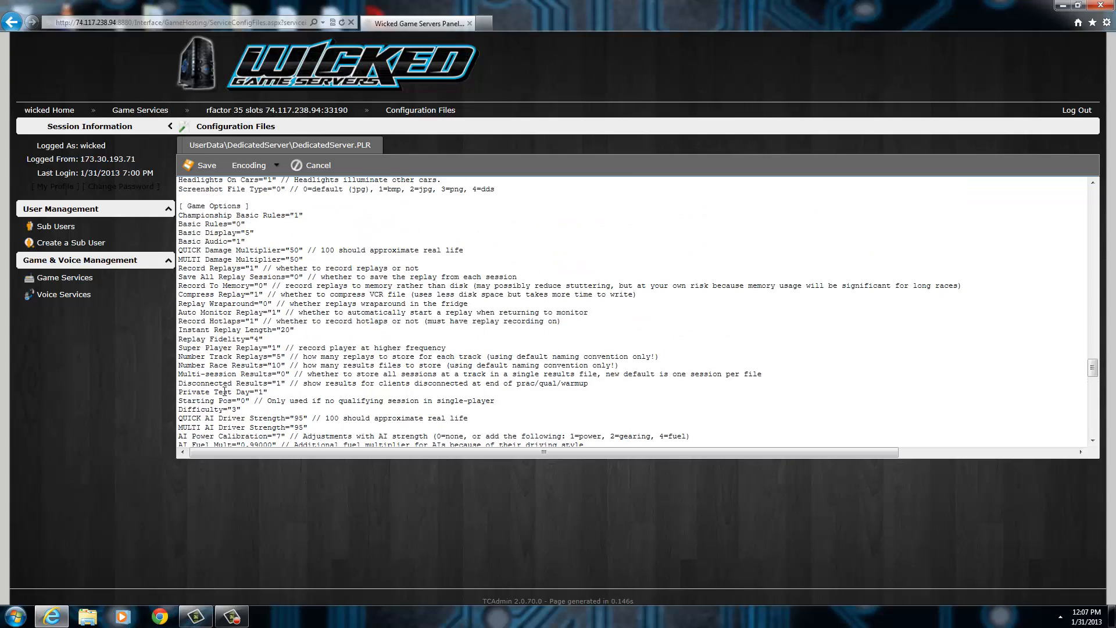
scroll(225, 391, "up", 9)
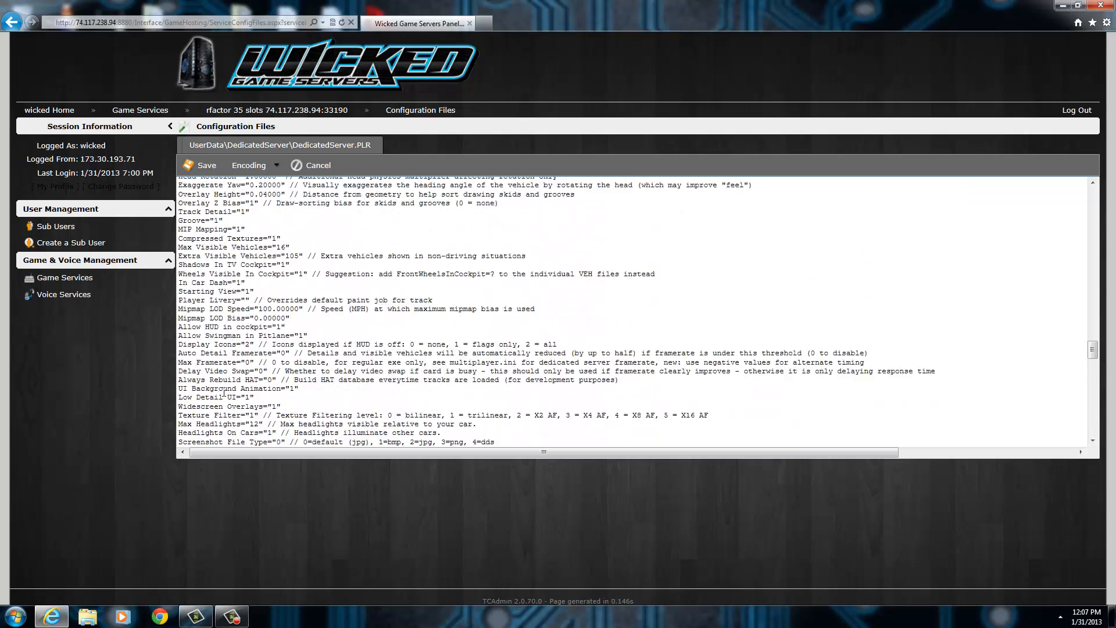
scroll(224, 392, "up", 5)
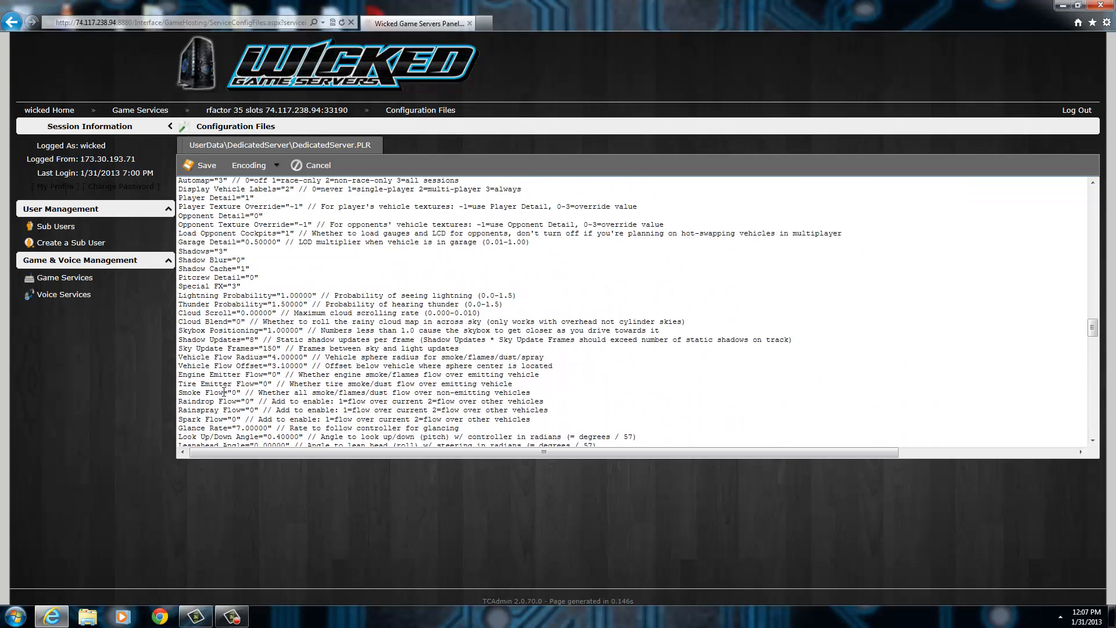
scroll(224, 392, "down", 15)
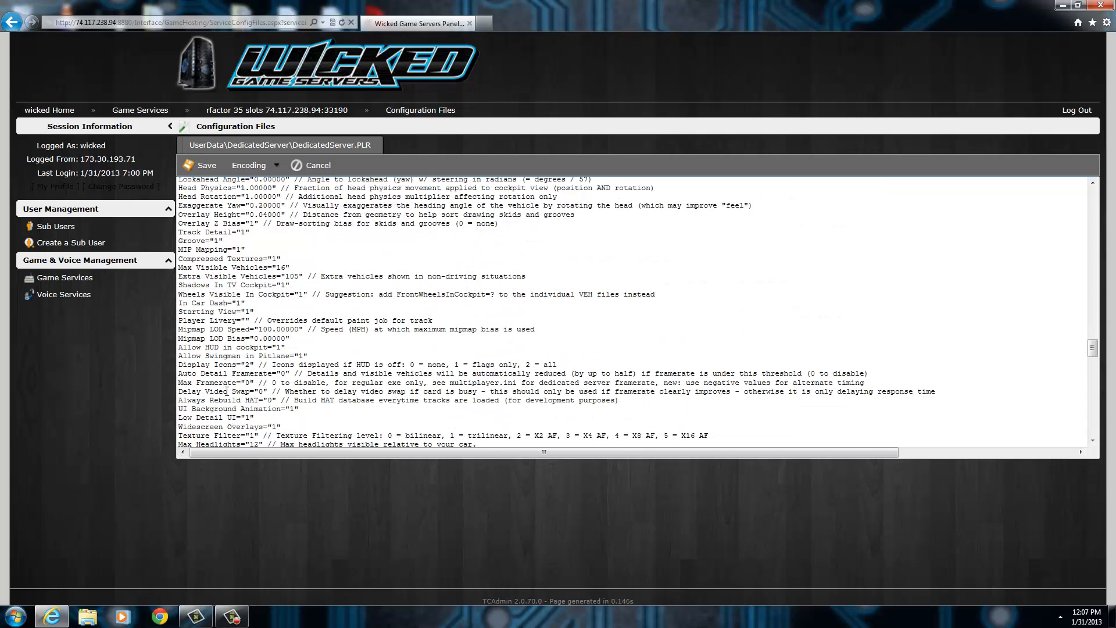
scroll(227, 391, "down", 5)
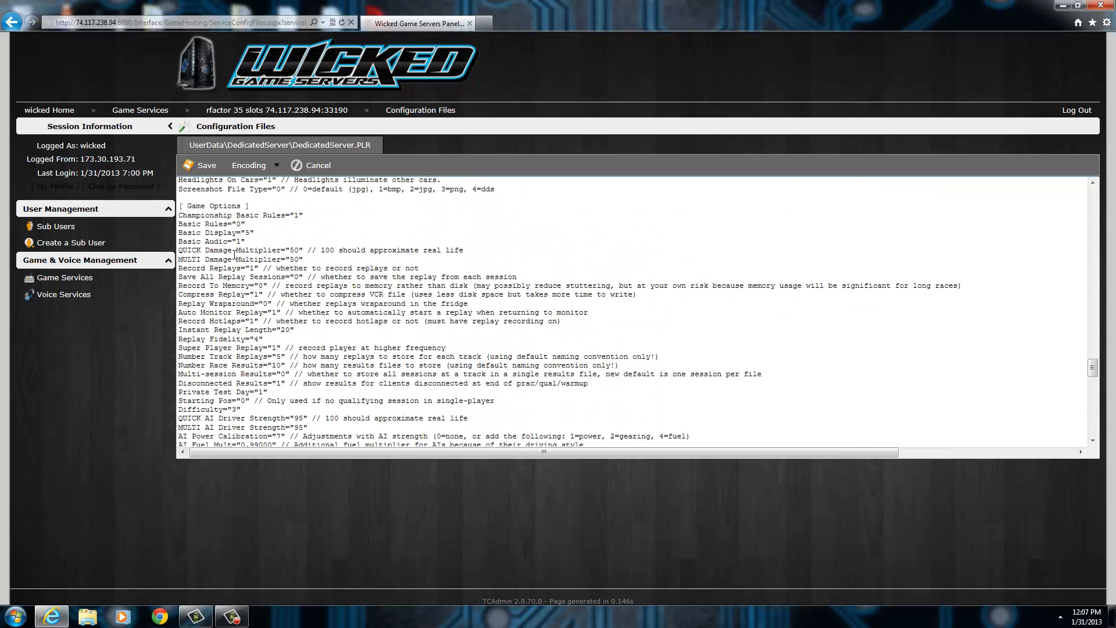
double_click(292, 248)
left_click(292, 245)
Examine the replay, AI driver, pit menu and fixed setup settings in the Game Options section.
scroll(242, 374, "down", 3)
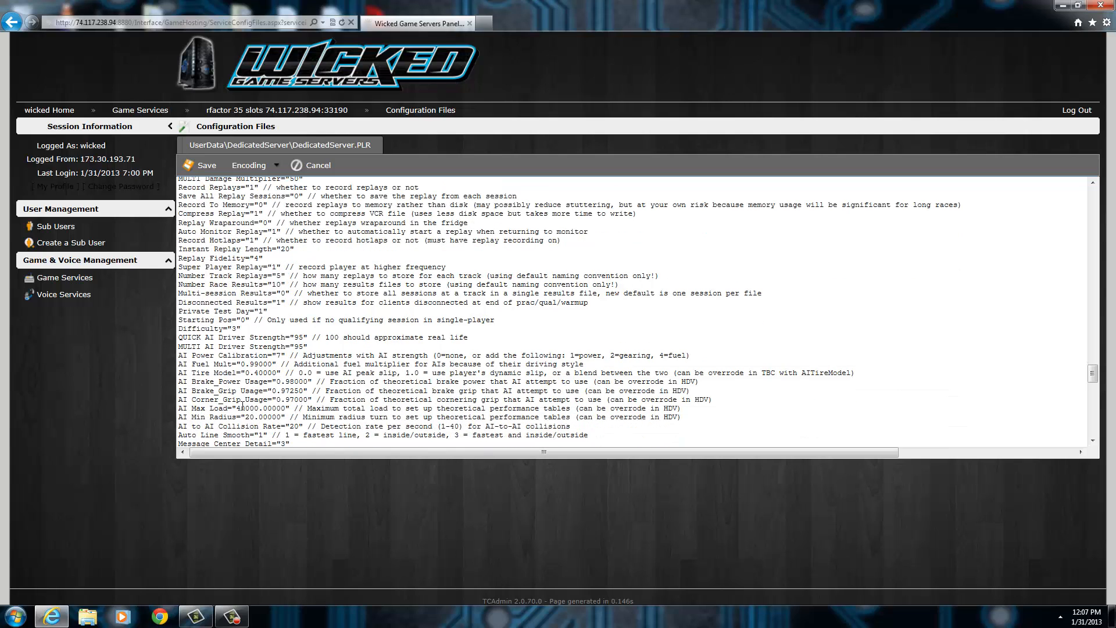
scroll(235, 403, "down", 6)
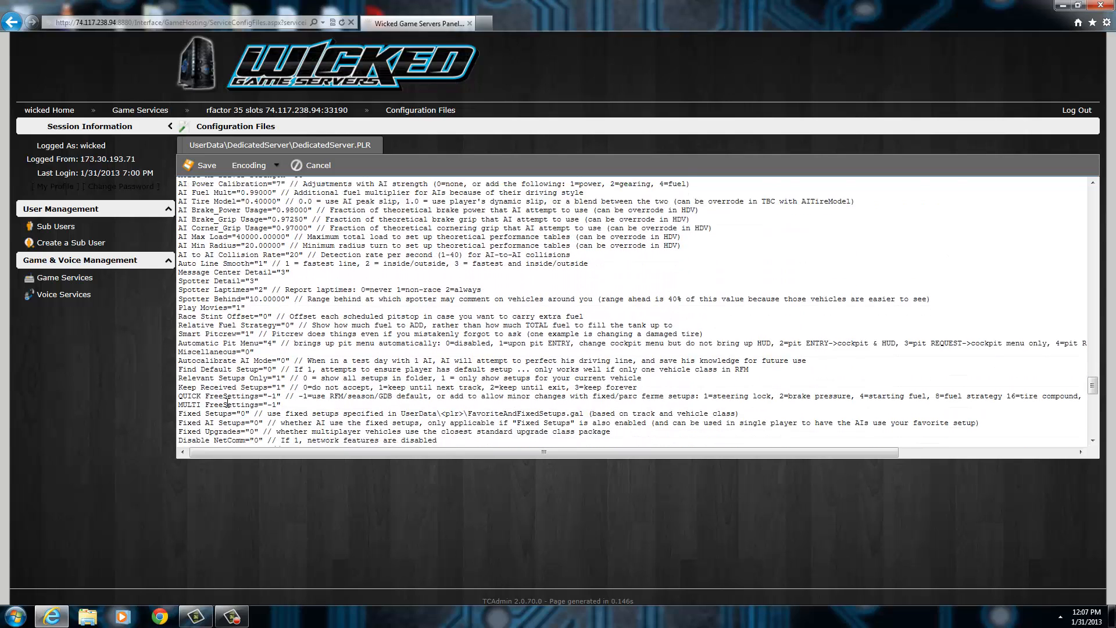
scroll(227, 403, "down", 1)
scroll(250, 403, "down", 3)
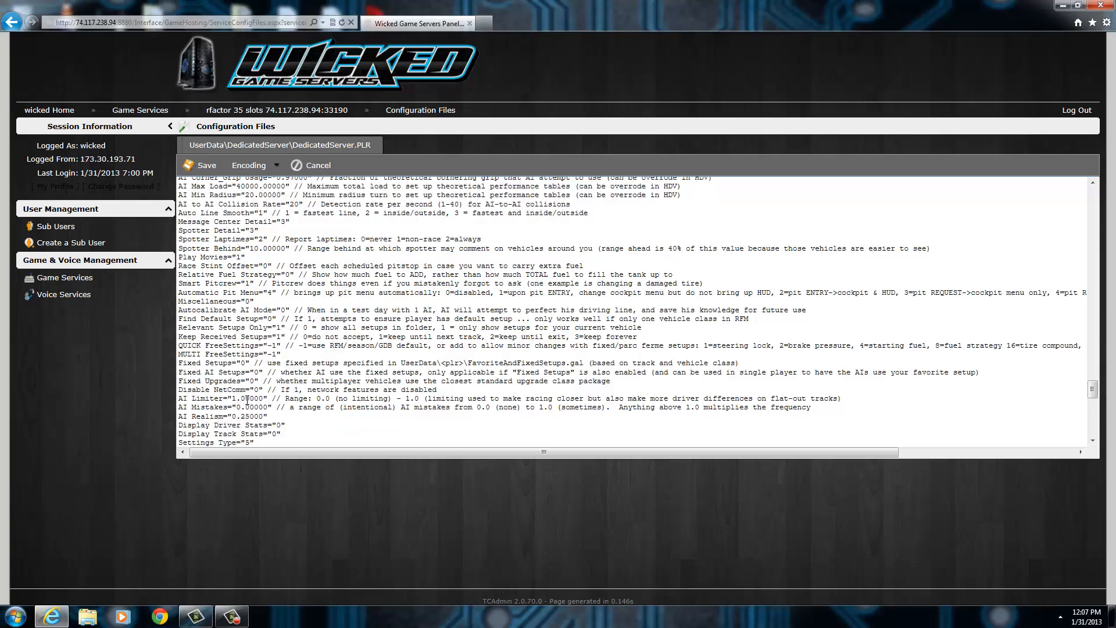
Examine the sound and race condition settings and inspect the QUICK Flag Rules value in the Race Conditions section.
scroll(272, 401, "up", 10)
scroll(273, 401, "up", 20)
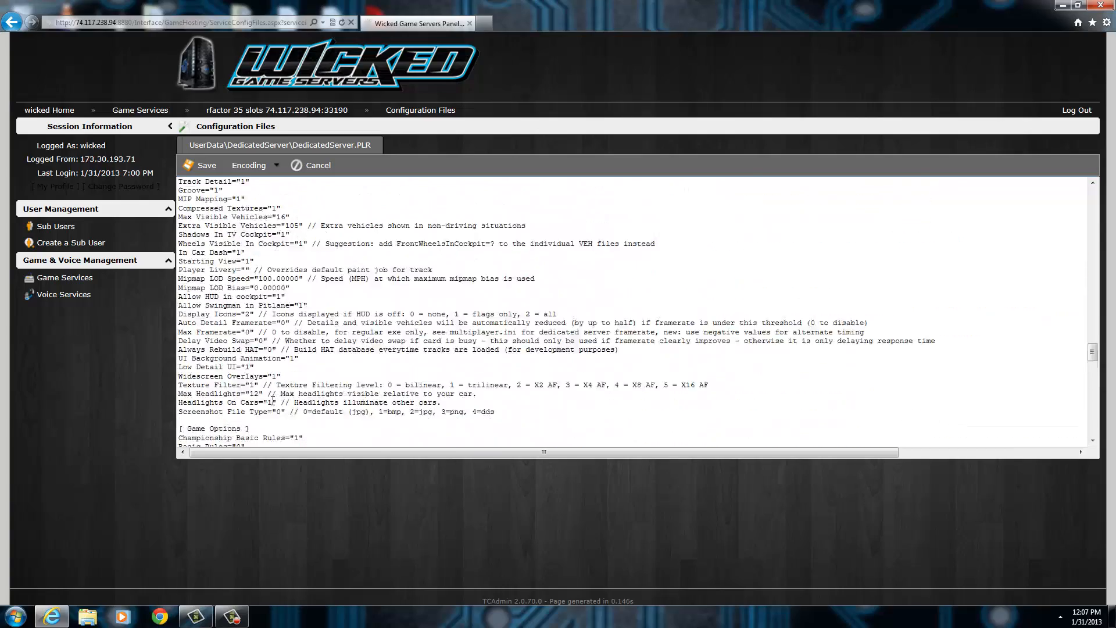
scroll(273, 401, "up", 5)
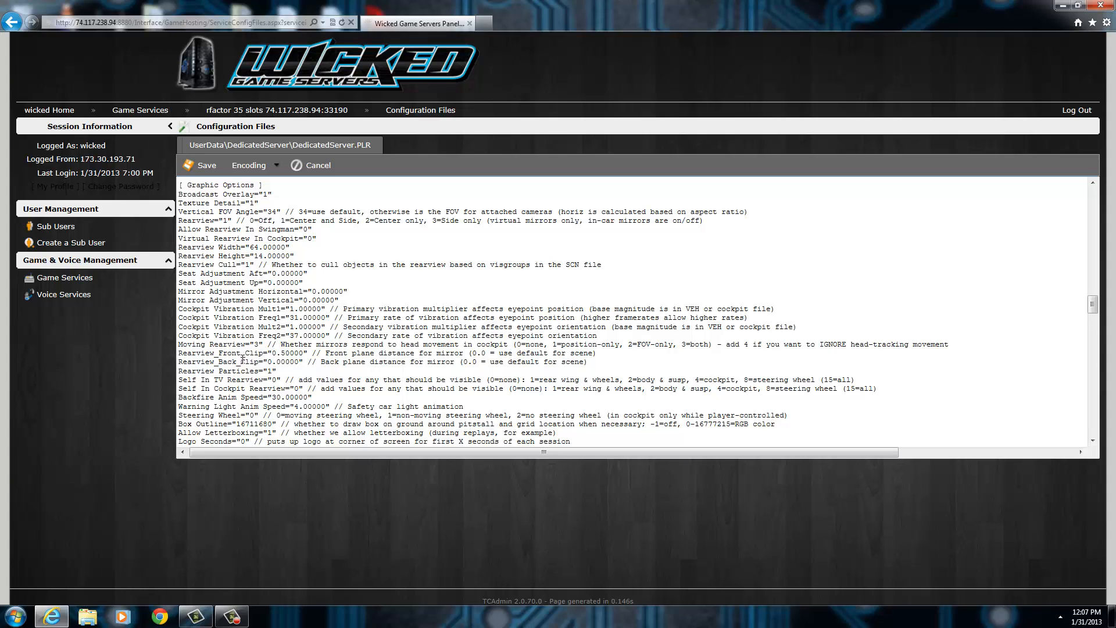
scroll(242, 396, "up", 10)
scroll(241, 395, "up", 10)
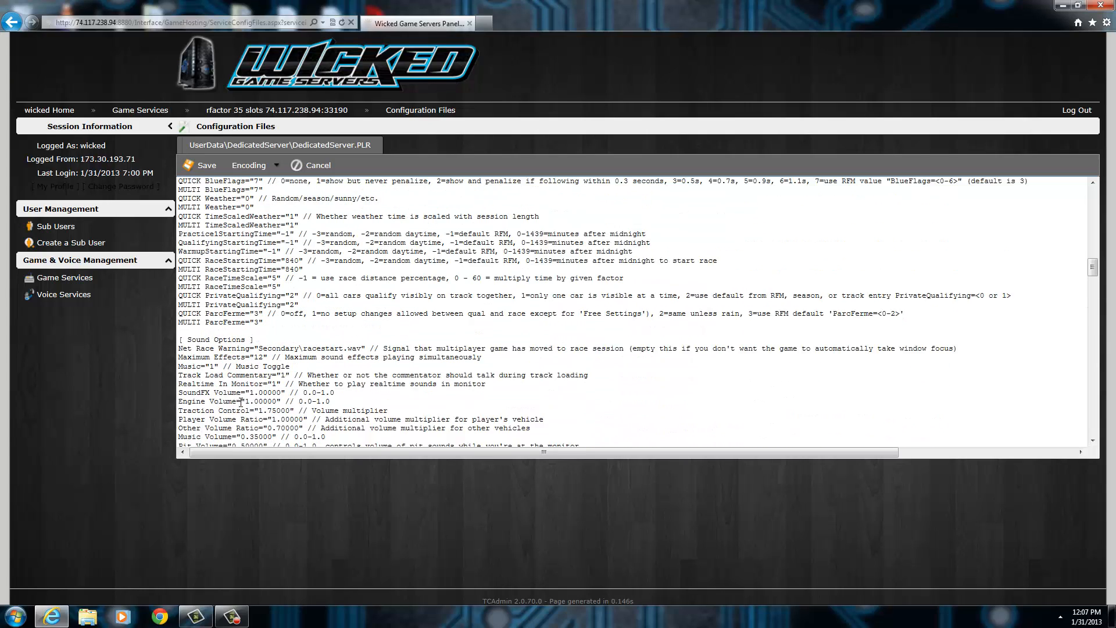
scroll(241, 401, "up", 5)
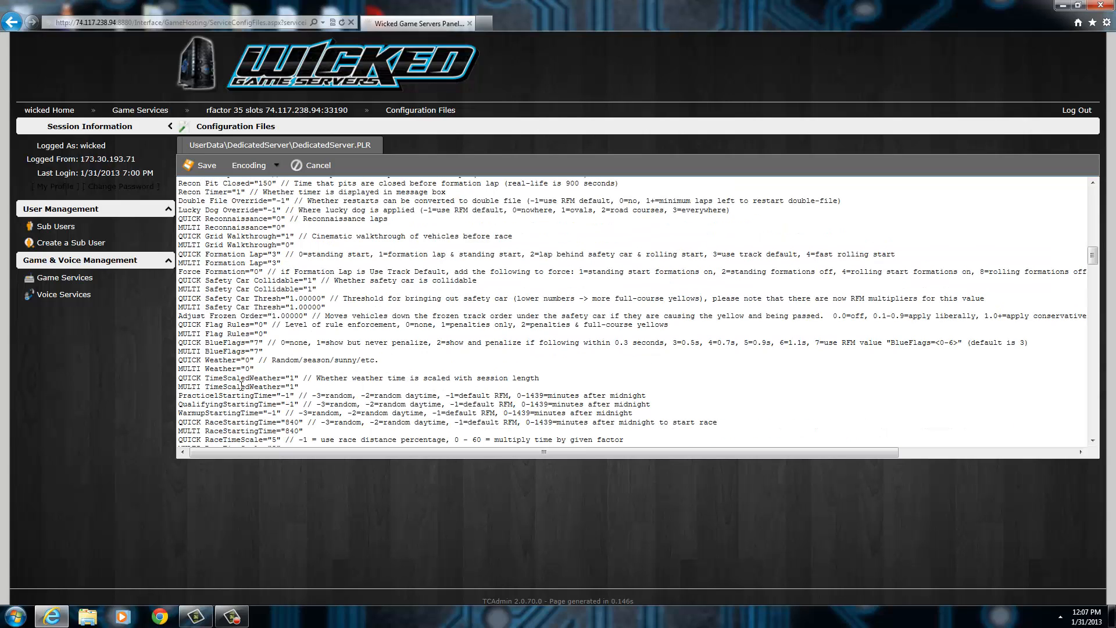
scroll(241, 386, "up", 3)
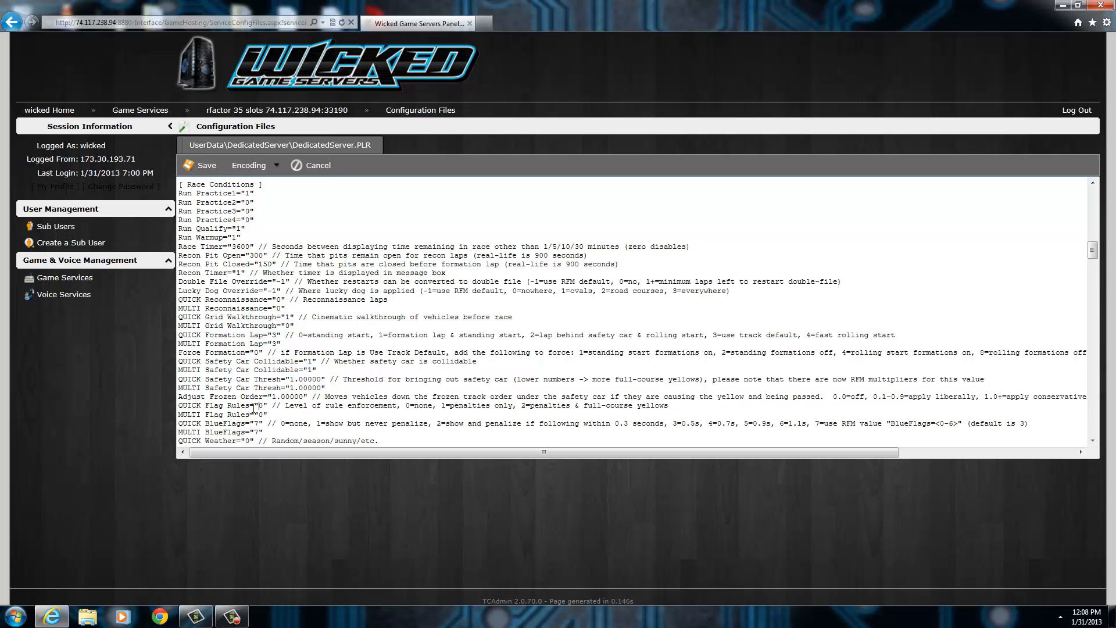
scroll(256, 408, "up", 6)
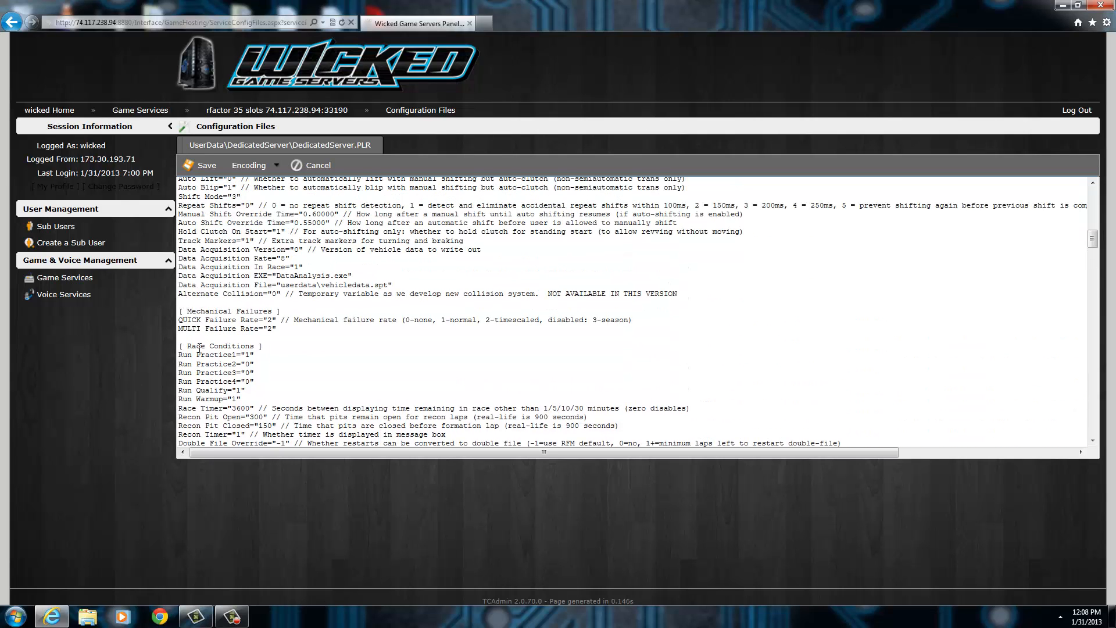
scroll(262, 345, "up", 6)
left_click_drag(1091, 228, 1085, 255)
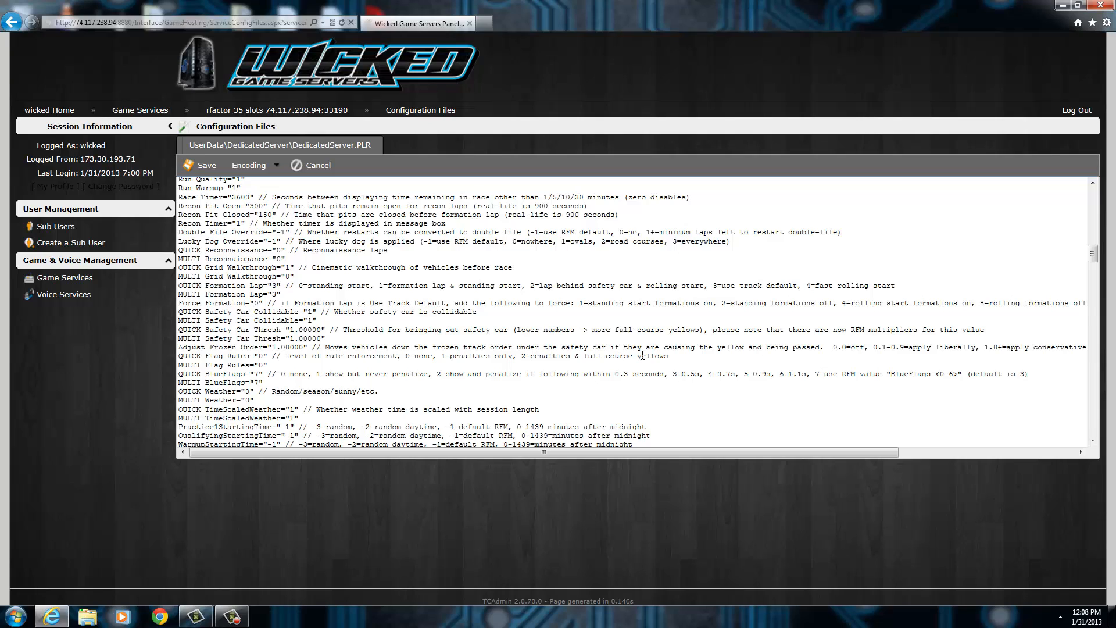
left_click(261, 356)
Review the driving aids, chat, driver and scene sections in the first part of DedicatedServer.PLR.
scroll(282, 413, "up", 10)
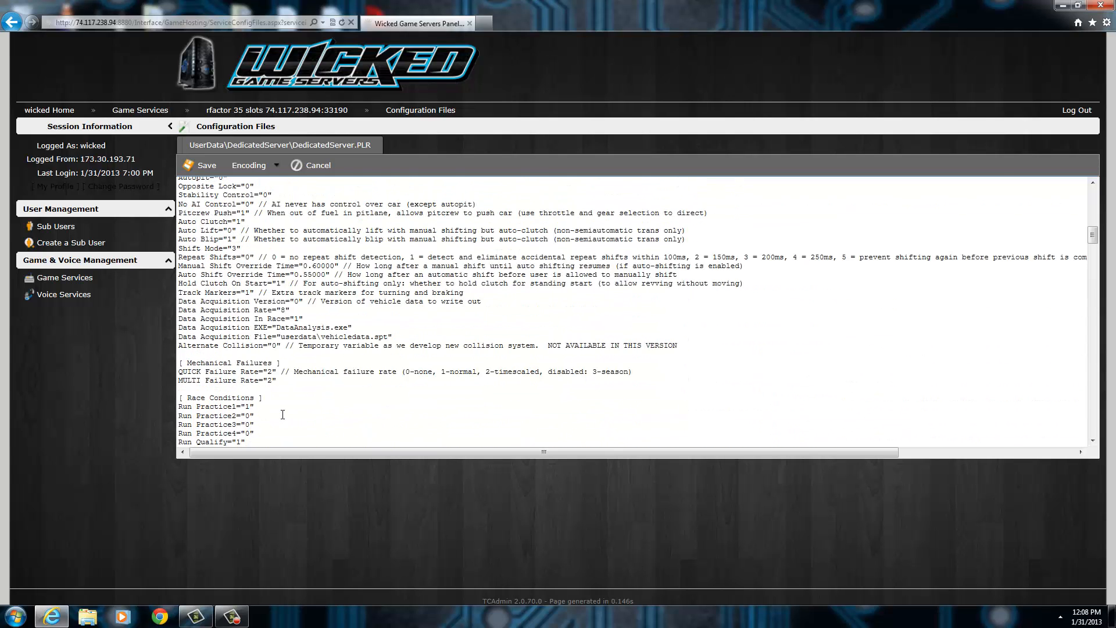
scroll(283, 414, "up", 15)
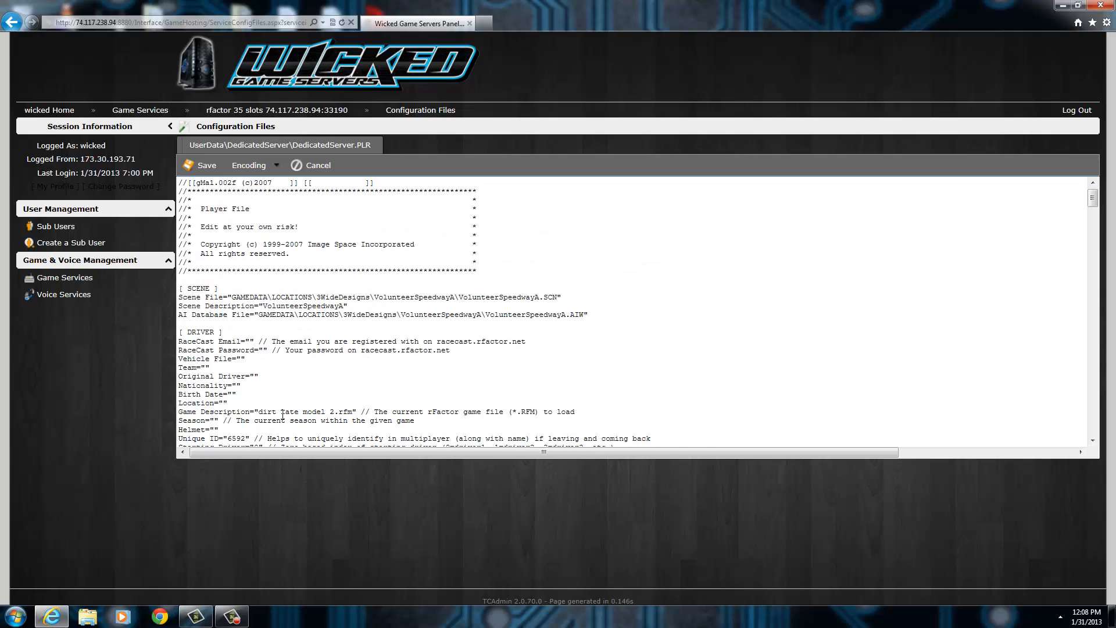
scroll(283, 414, "down", 18)
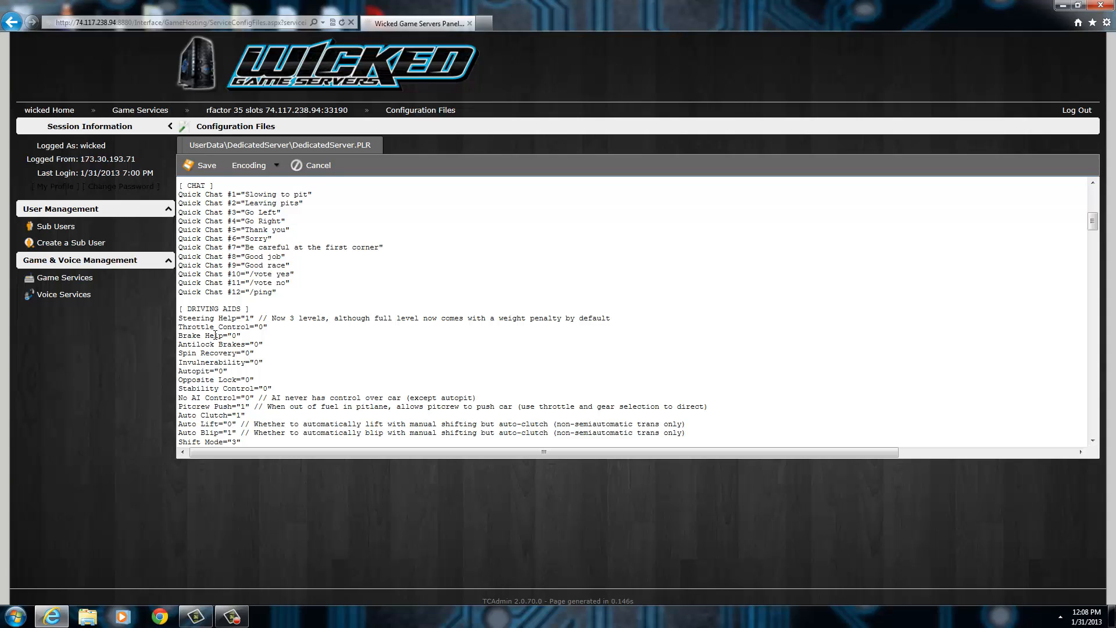
scroll(219, 332, "down", 12)
scroll(230, 365, "up", 10)
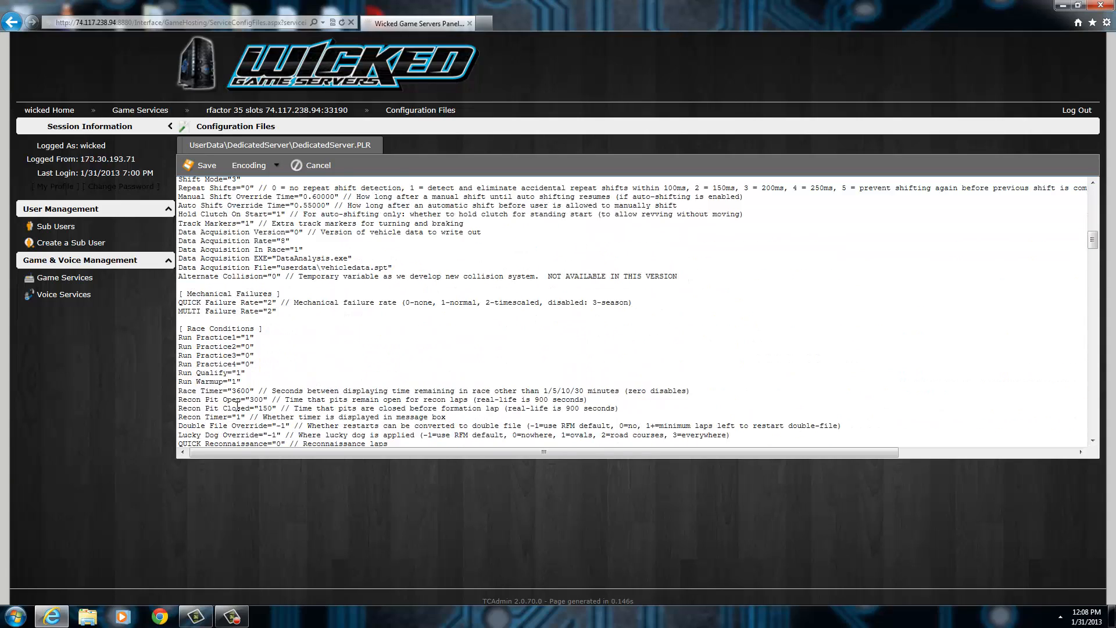
scroll(238, 406, "up", 10)
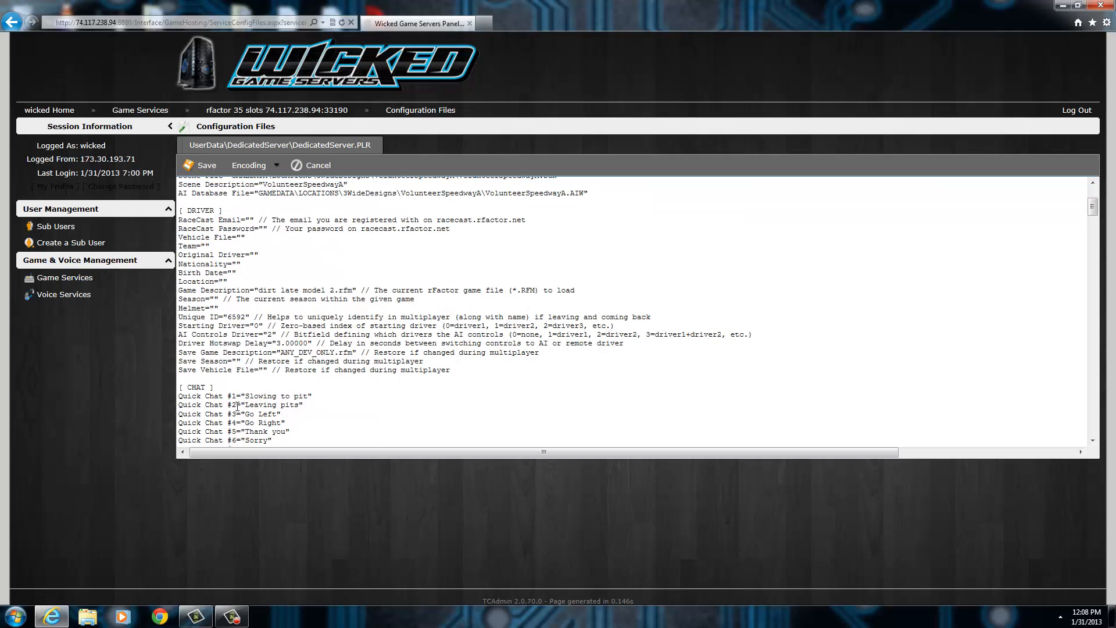
scroll(269, 365, "up", 5)
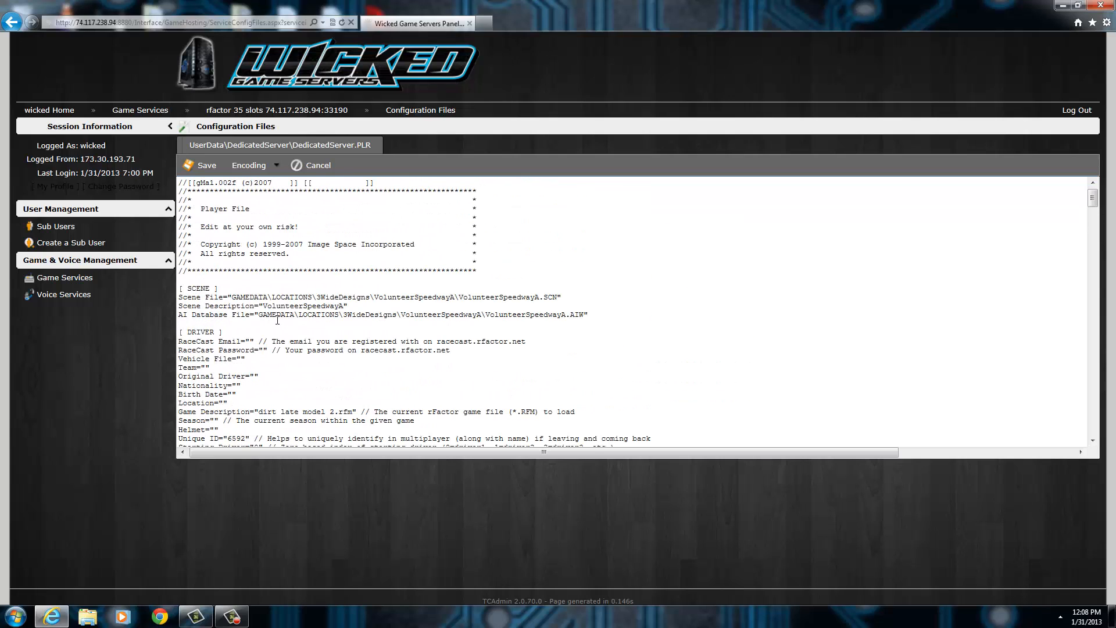
Close DedicatedServer.PLR without saving and return to the rFactor server's service information page through the game services.
left_click(318, 166)
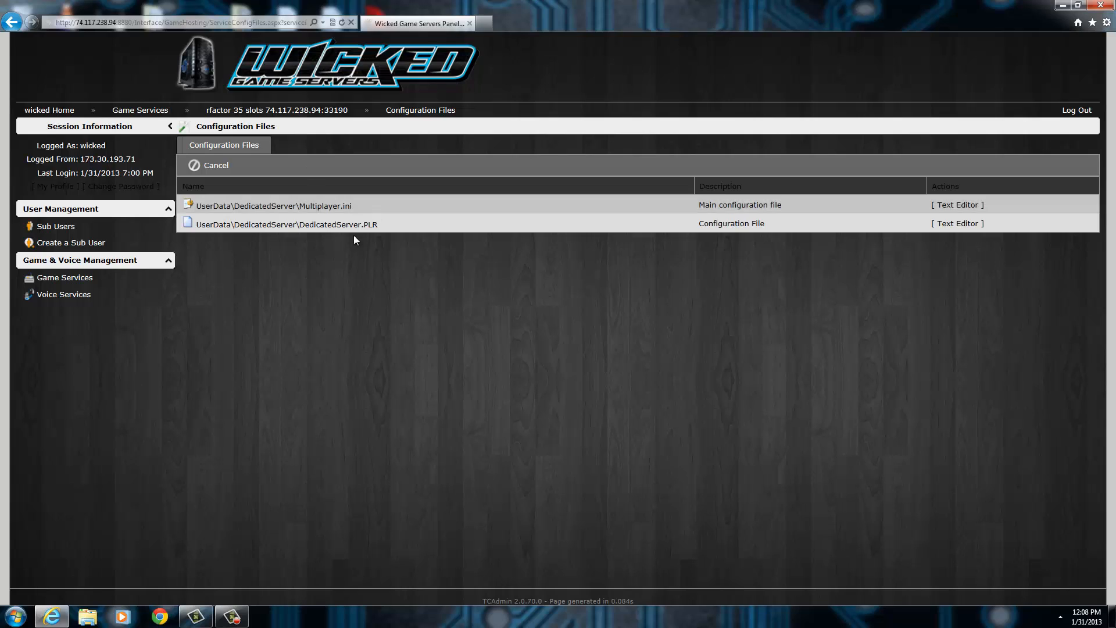
left_click(70, 277)
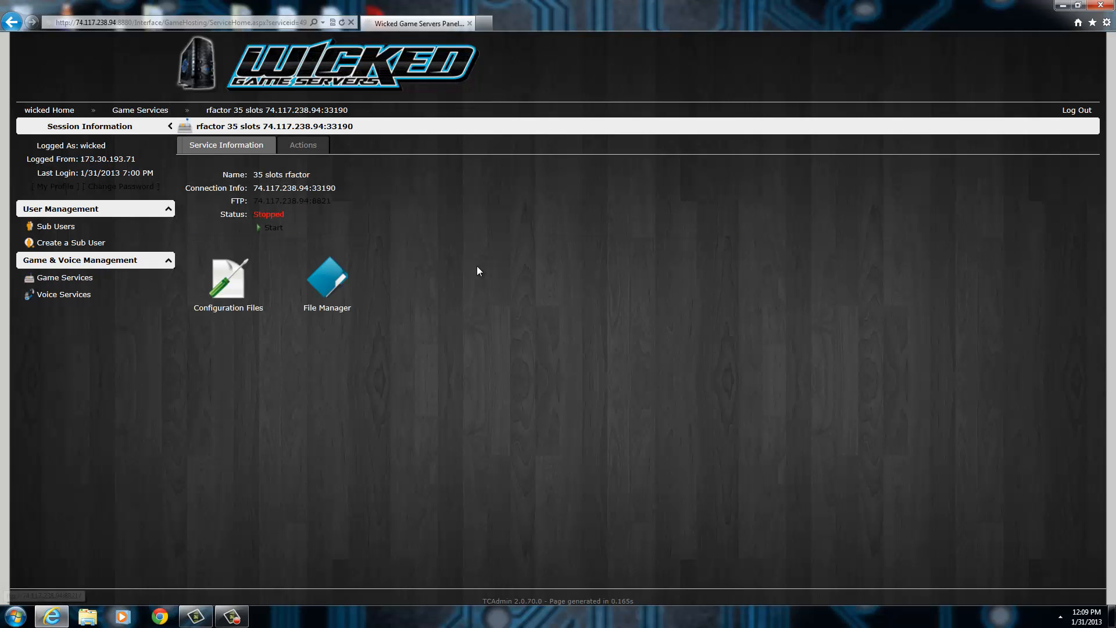